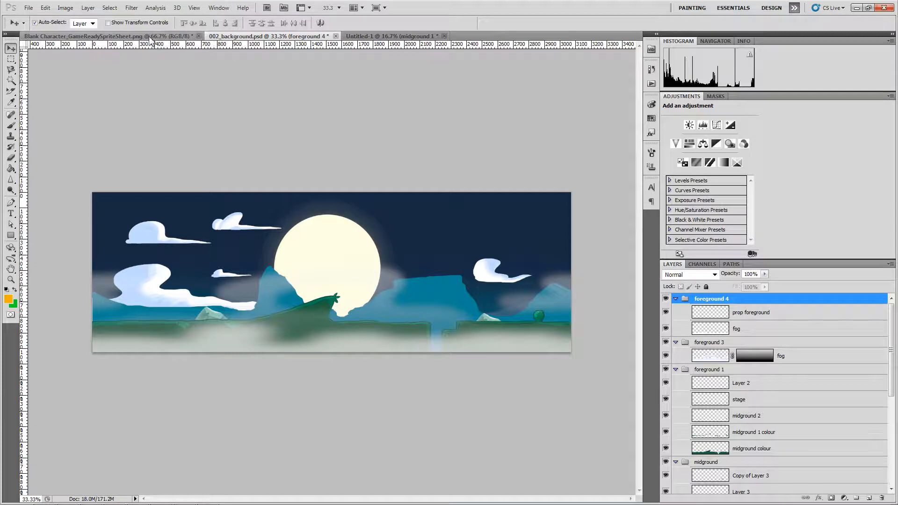
- Review the character sprite sheet, 002_background.psd and the Untitled-1 atlas documents in turn
left_click(137, 37)
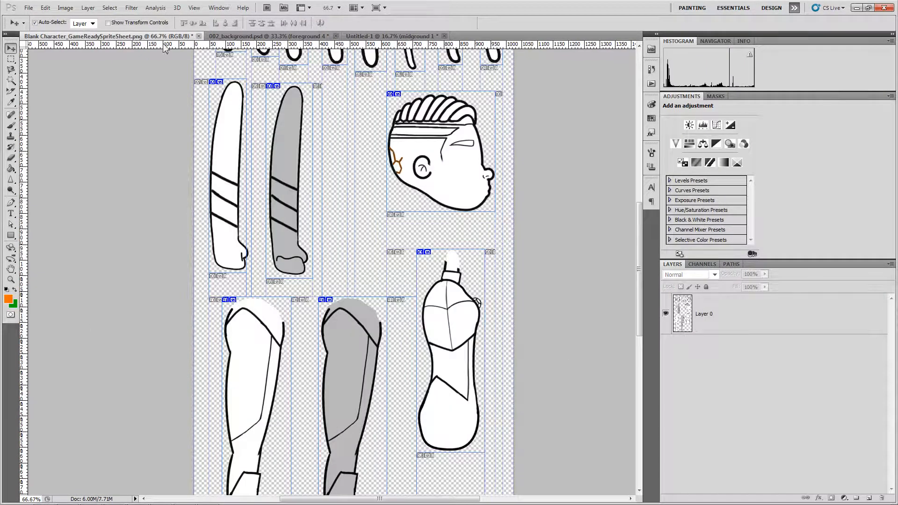
left_click(253, 37)
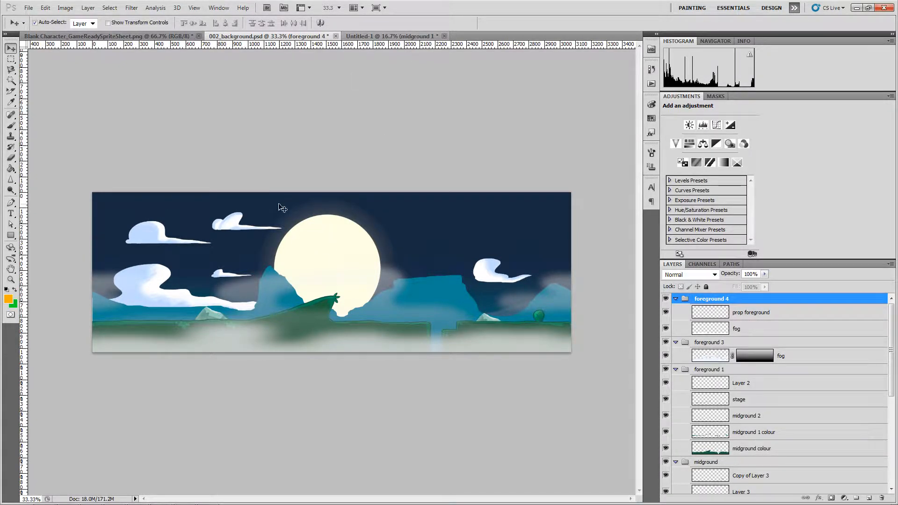
left_click(375, 38)
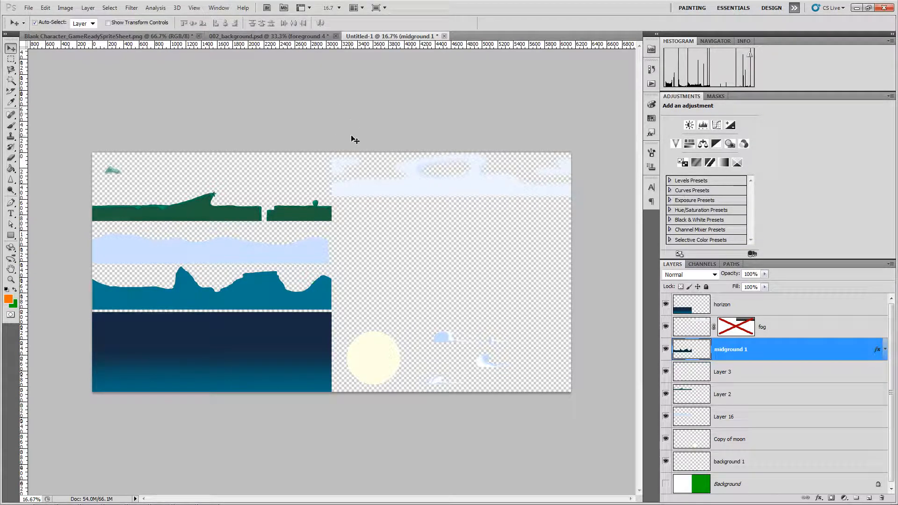
- Start a new document from the File menu
left_click(28, 7)
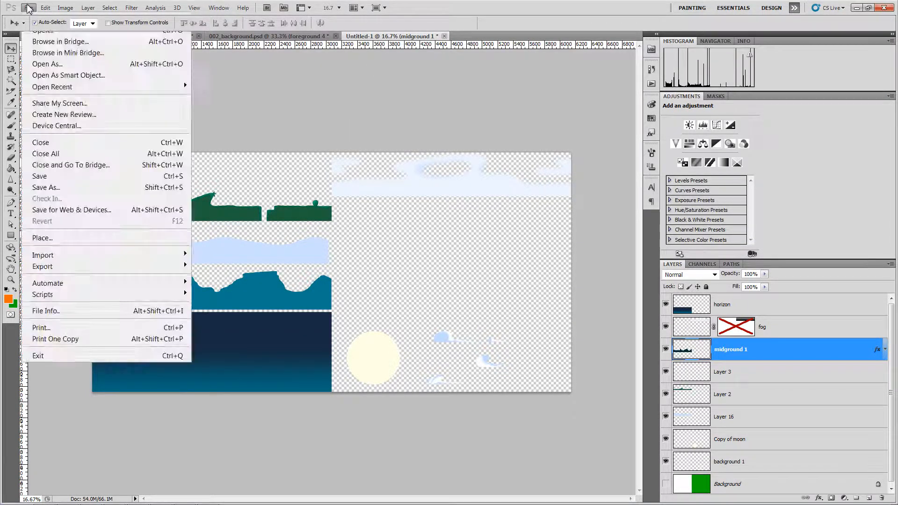
left_click(28, 8)
left_click(29, 8)
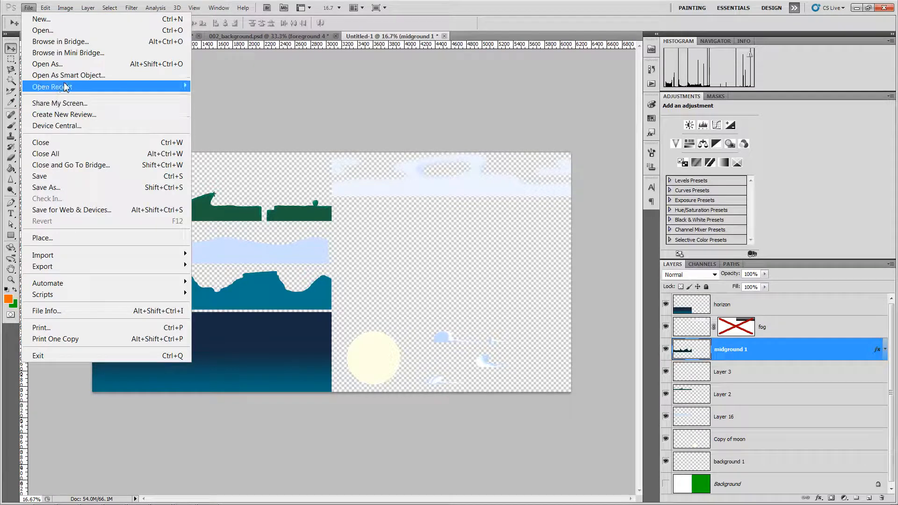
mouse_move(66, 87)
left_click(381, 88)
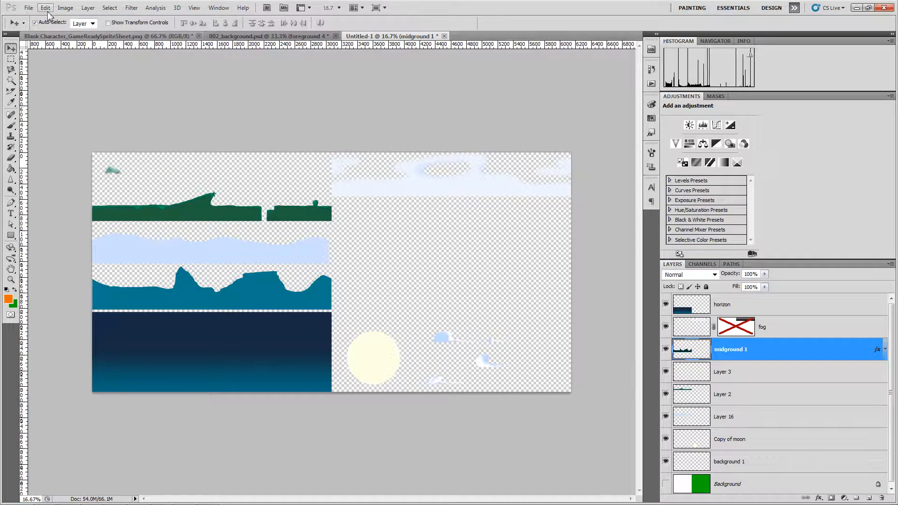
left_click(29, 12)
left_click(34, 16)
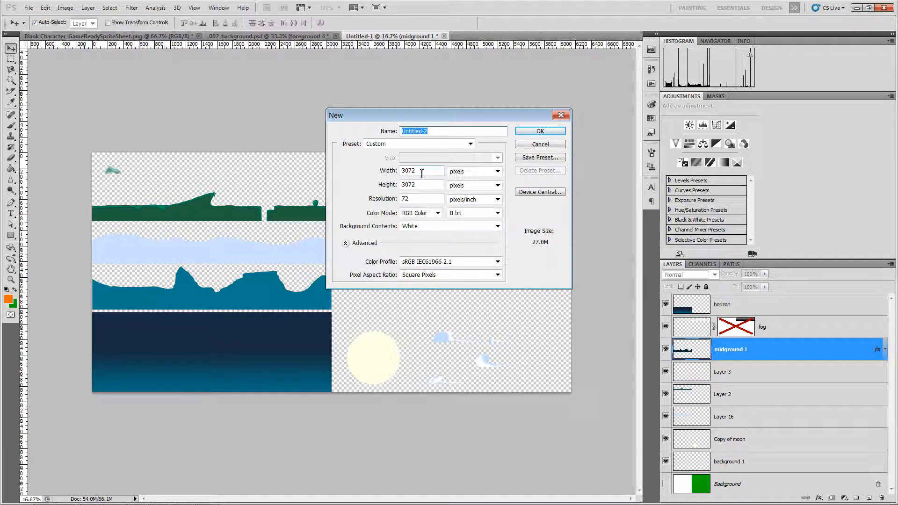
- Set the new document's width so it is 6144 × 3072 pixels, then create it
double_click(424, 172)
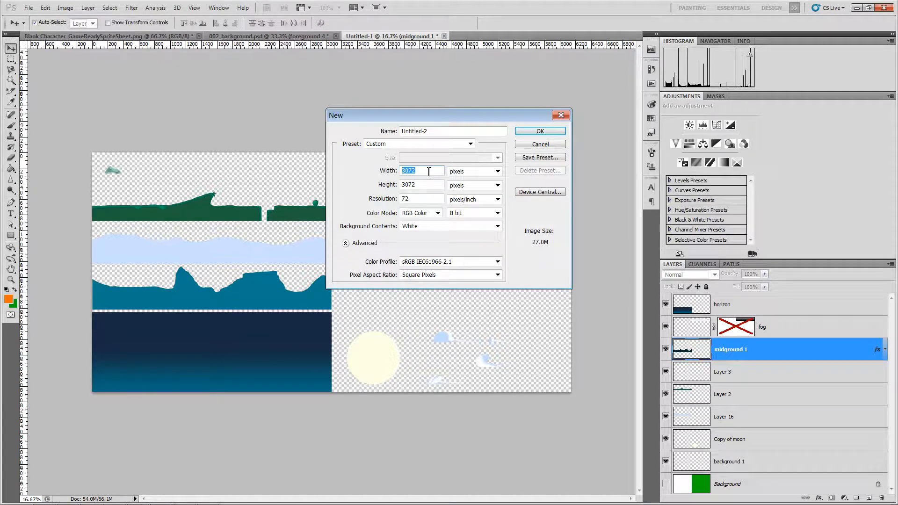
left_click_drag(428, 171, 394, 172)
left_click(420, 172)
left_click_drag(424, 172, 374, 174)
left_click(426, 172)
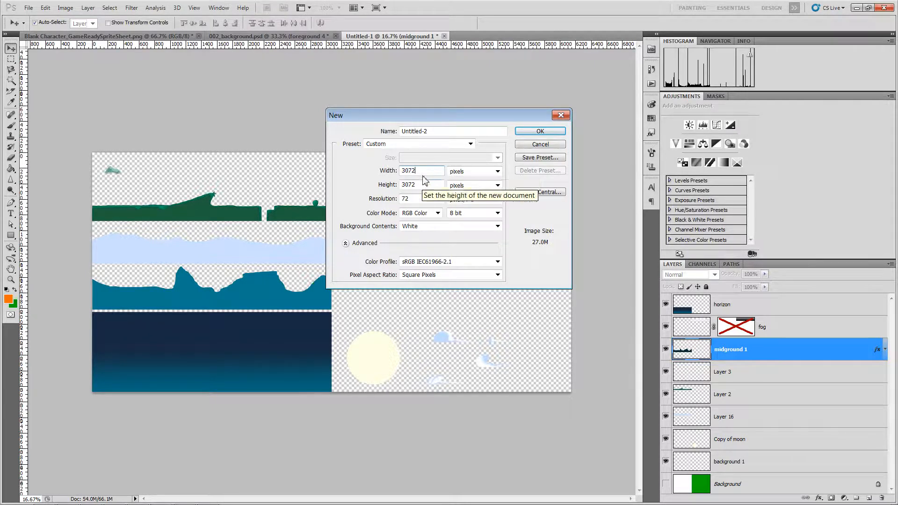
left_click_drag(427, 172, 395, 176)
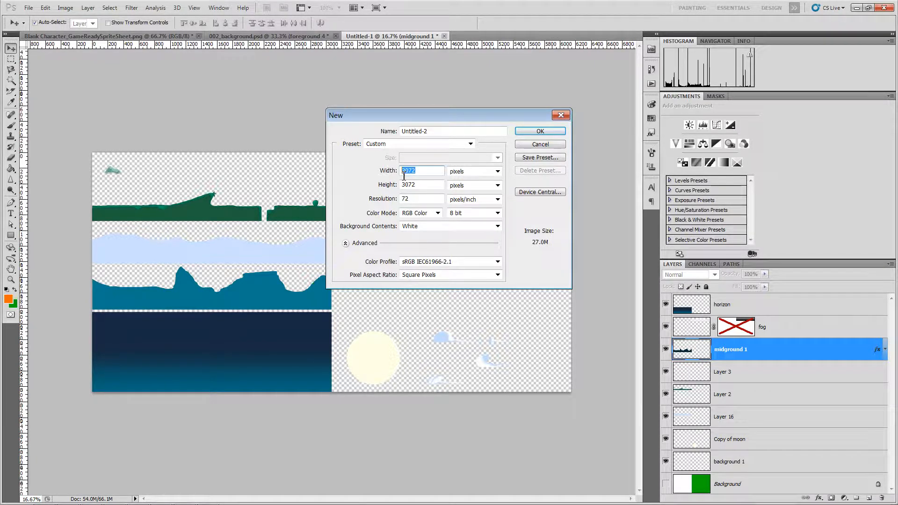
left_click(407, 174)
double_click(405, 174)
type("6144")
left_click(535, 131)
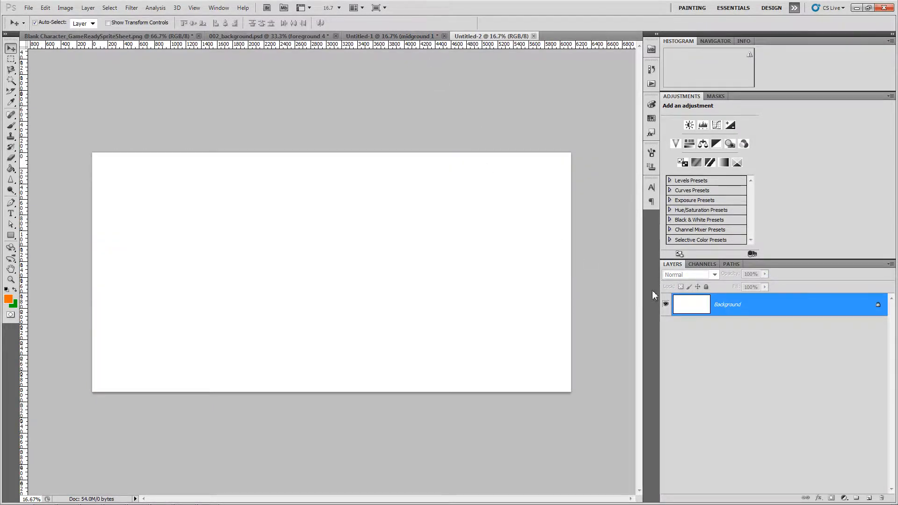
- Unlock the Background as Layer 0 and delete its white fill to leave it transparent
double_click(691, 306)
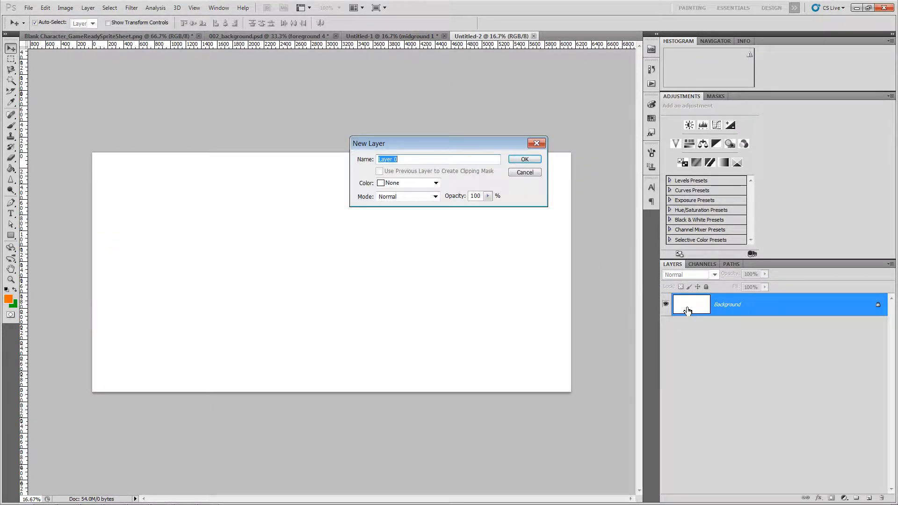
key("Return")
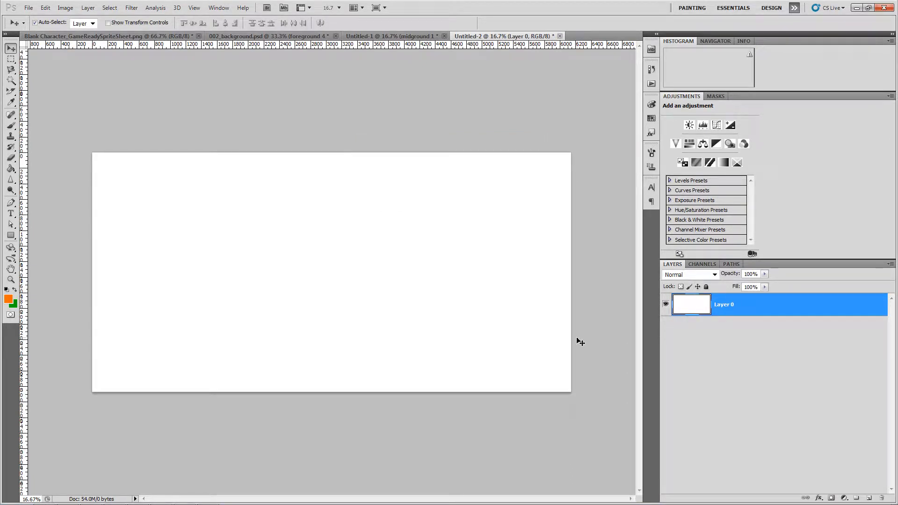
key("ctrl+a")
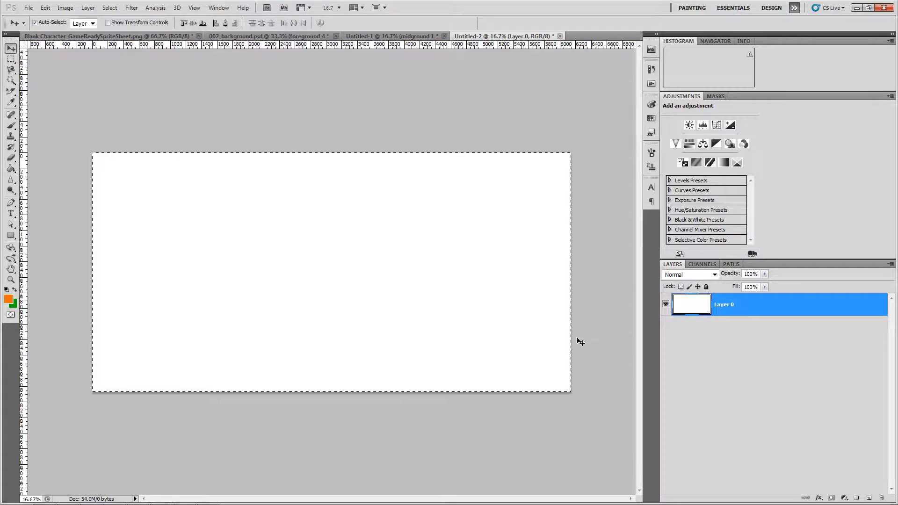
key("Delete")
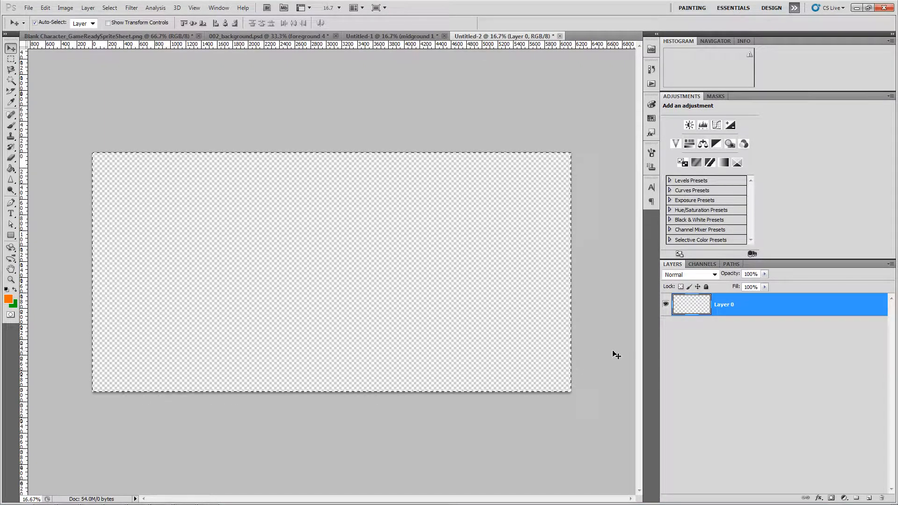
key("ctrl+d")
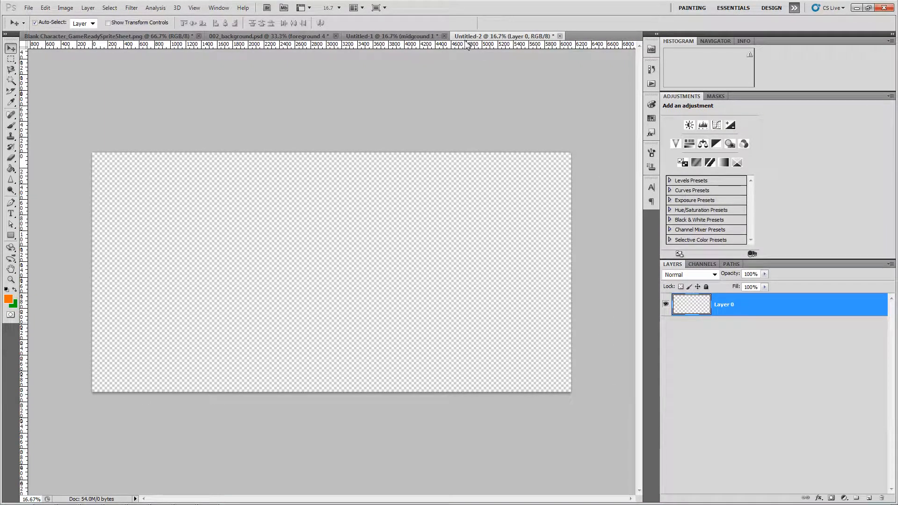
left_click(284, 40)
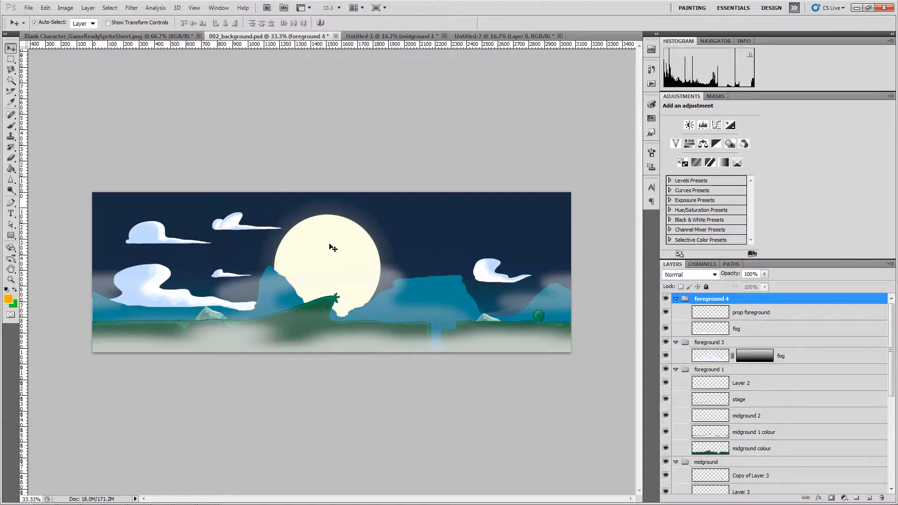
- Copy the horizon sky gradient layer into Untitled-2 and place it in the top-left corner
left_click_drag(333, 248, 333, 225)
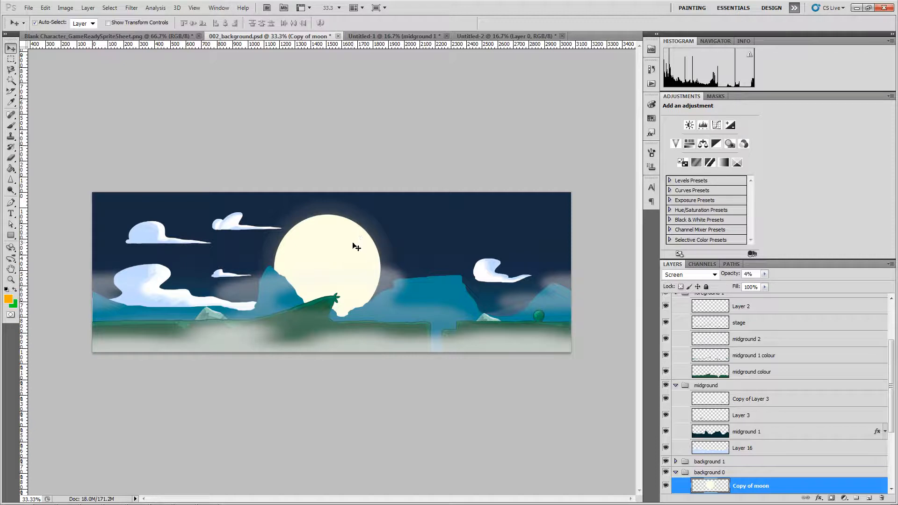
scroll(746, 463, "down", 5)
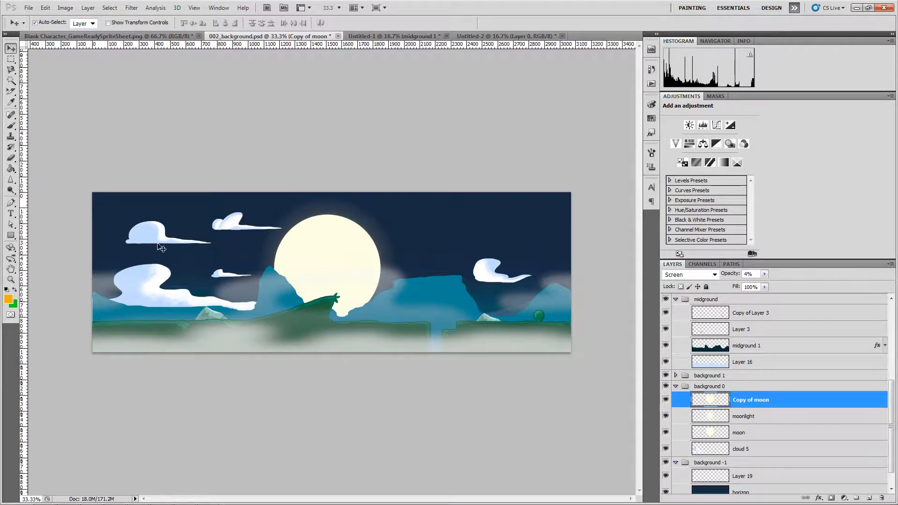
left_click(189, 210)
left_click_drag(190, 210, 397, 37)
left_click_drag(472, 41, 187, 201)
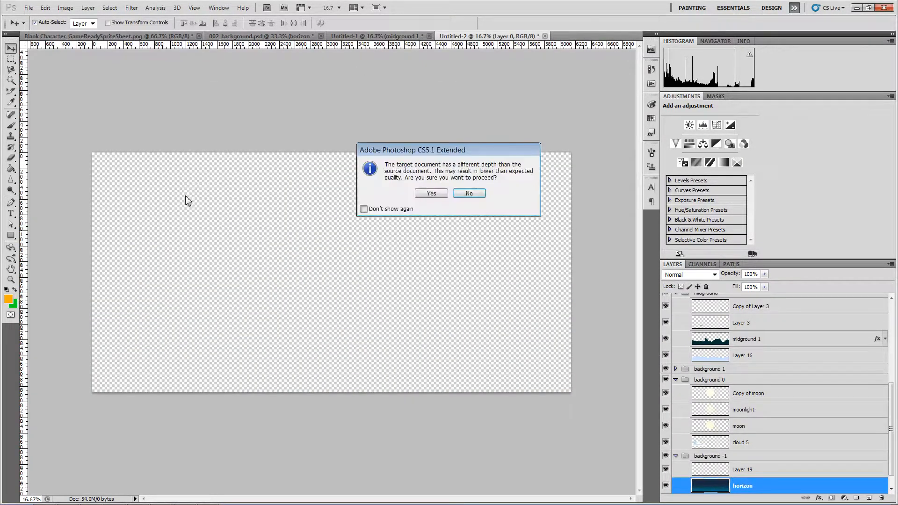
left_click(438, 194)
left_click_drag(337, 225, 293, 194)
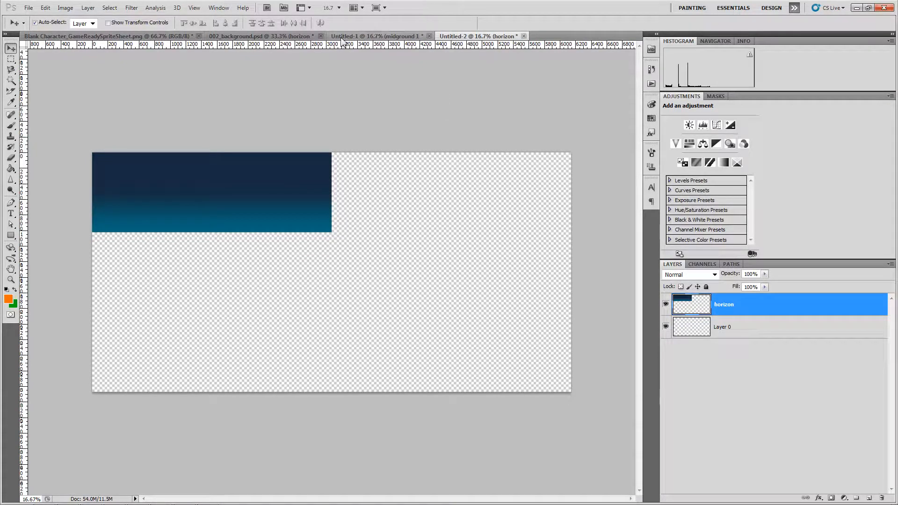
left_click(287, 37)
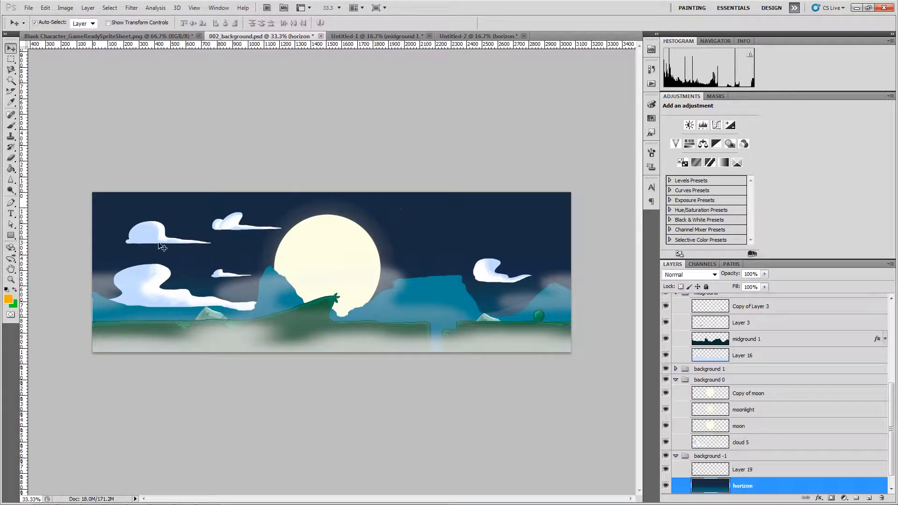
- Copy the shading and cloud 1–4 layers into Untitled-2, accepting the bit-depth warning
left_click(141, 241)
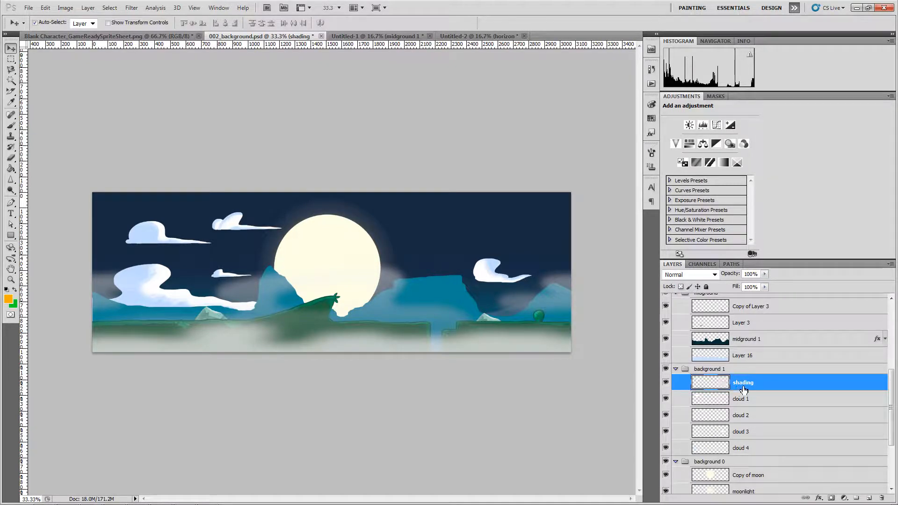
mouse_move(163, 247)
left_mouse_down()
mouse_move(165, 217)
mouse_move(166, 226)
left_mouse_up()
key("ctrl+z")
left_click(769, 450, "shift")
left_click_drag(151, 236, 279, 143)
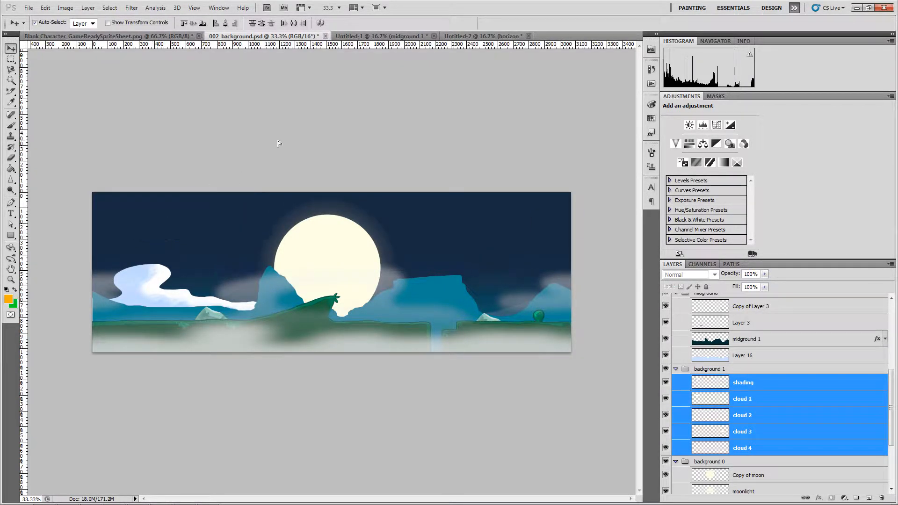
left_click_drag(390, 87, 237, 322)
left_click(438, 194)
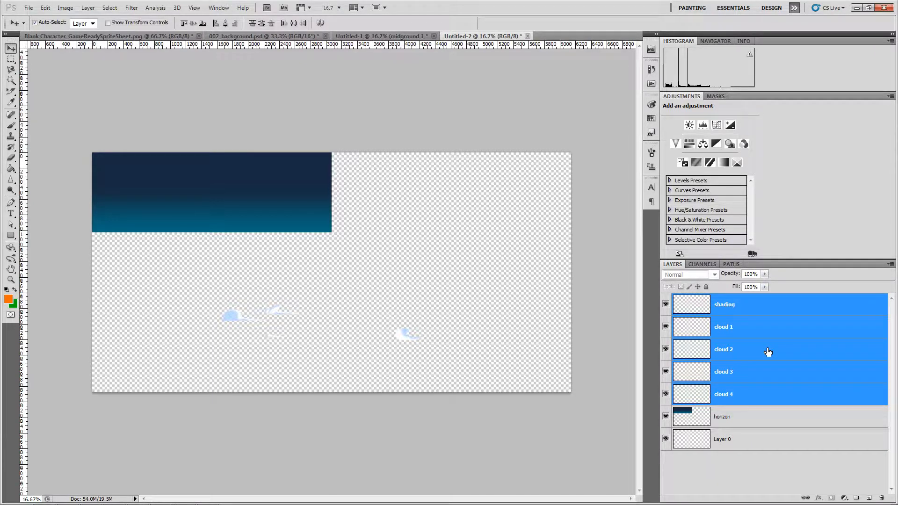
- Merge the shading and four cloud layers into one layer and zoom in to 33.3%
right_click(768, 334)
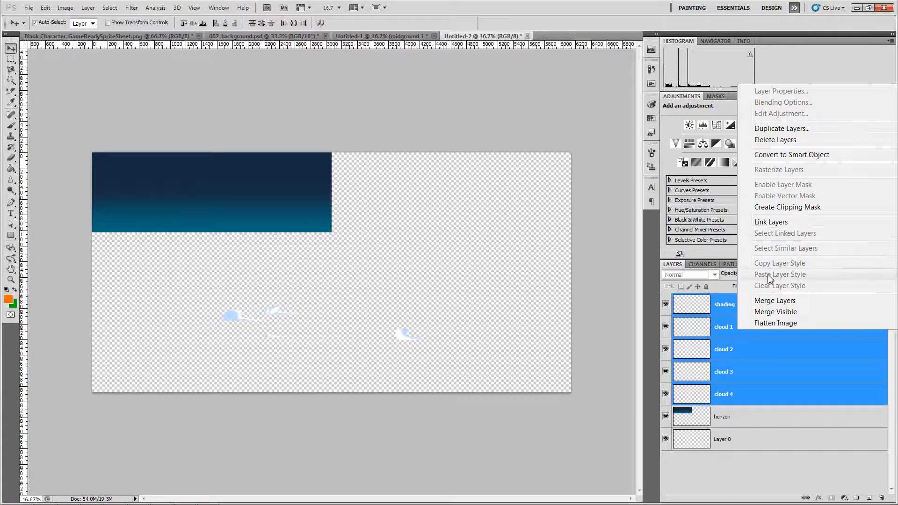
left_click(770, 301)
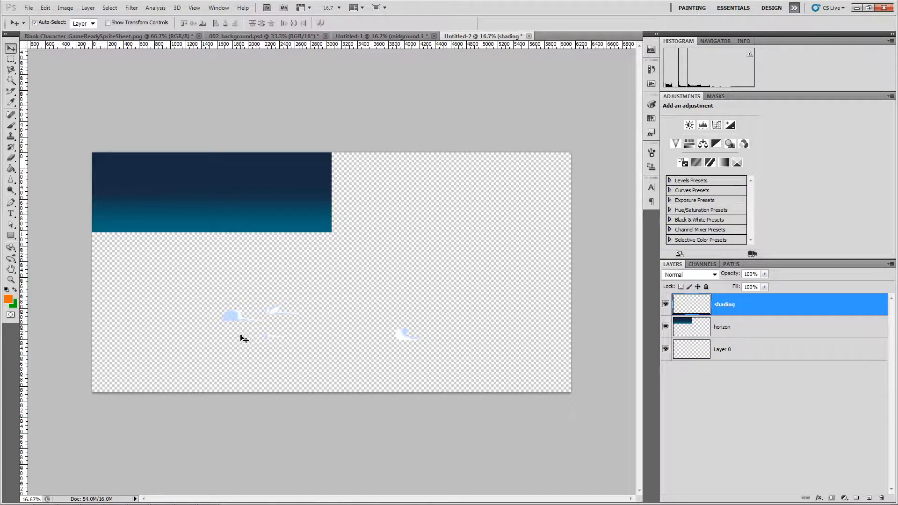
key("ctrl+plus")
scroll(241, 337, "down", 2)
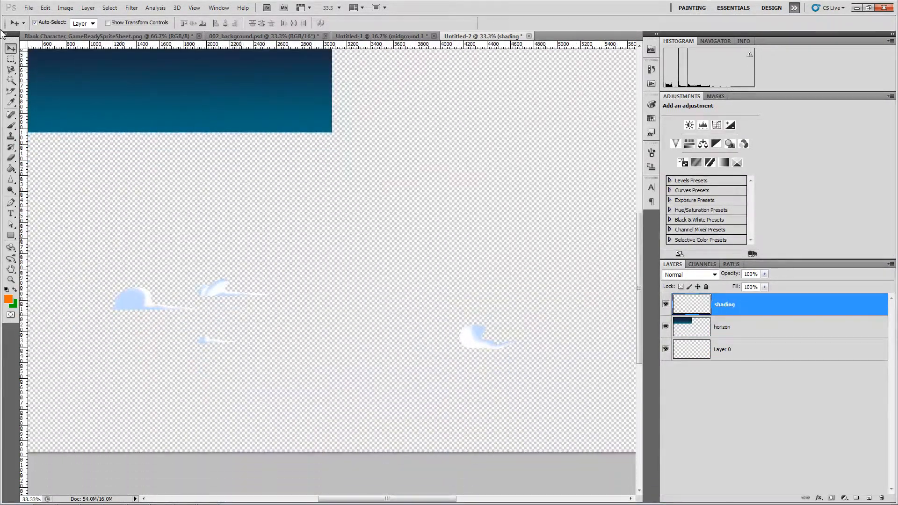
- Move the middle cloud to sit just below the sky gradient on the left
left_click(10, 59)
left_click_drag(104, 283, 186, 329)
left_click_drag(191, 269, 277, 304)
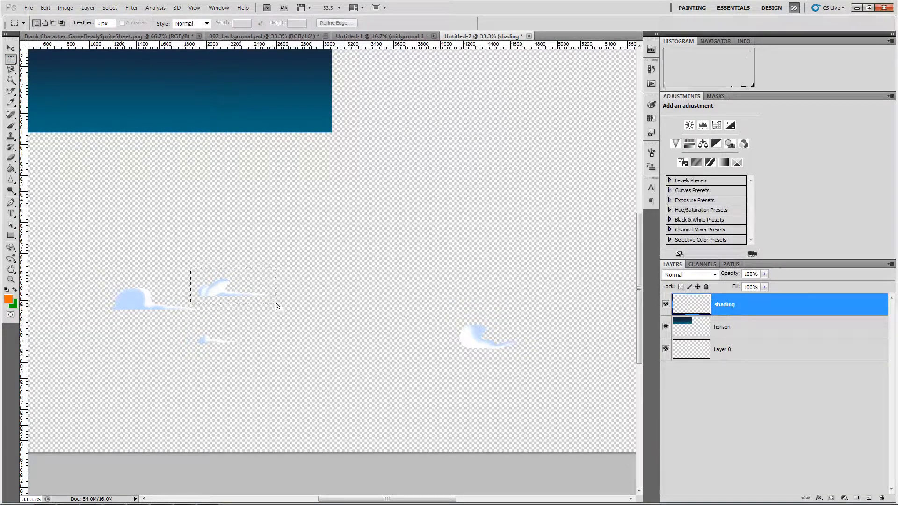
key("v")
left_click_drag(227, 285, 61, 160)
scroll(119, 294, "down", 1)
scroll(119, 291, "up", 3)
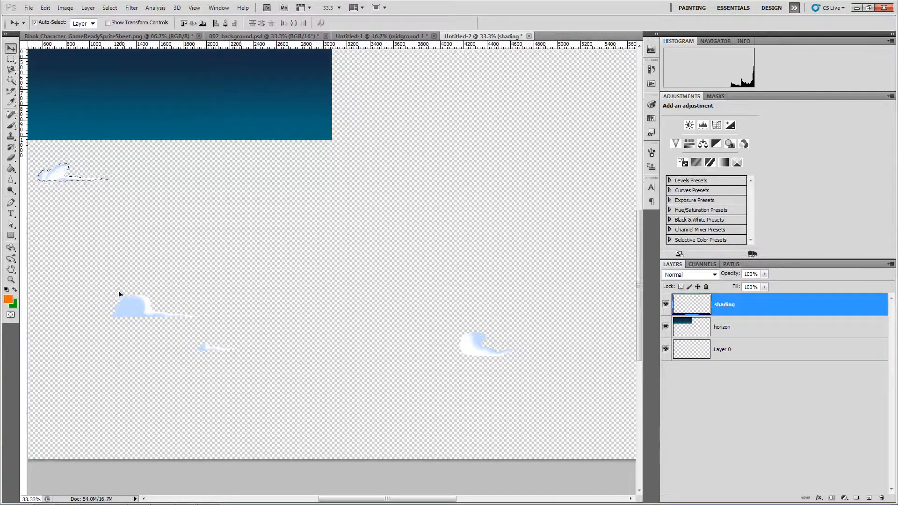
scroll(119, 291, "left", 10)
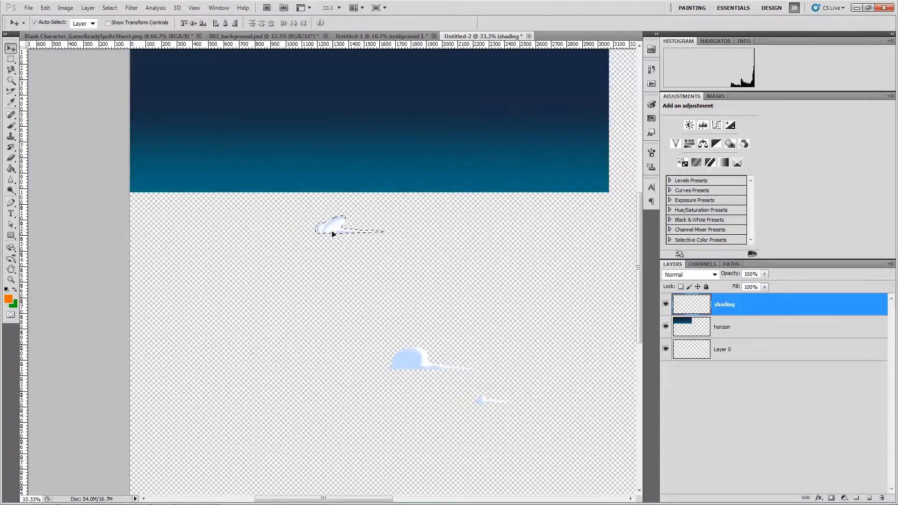
left_click_drag(333, 231, 171, 226)
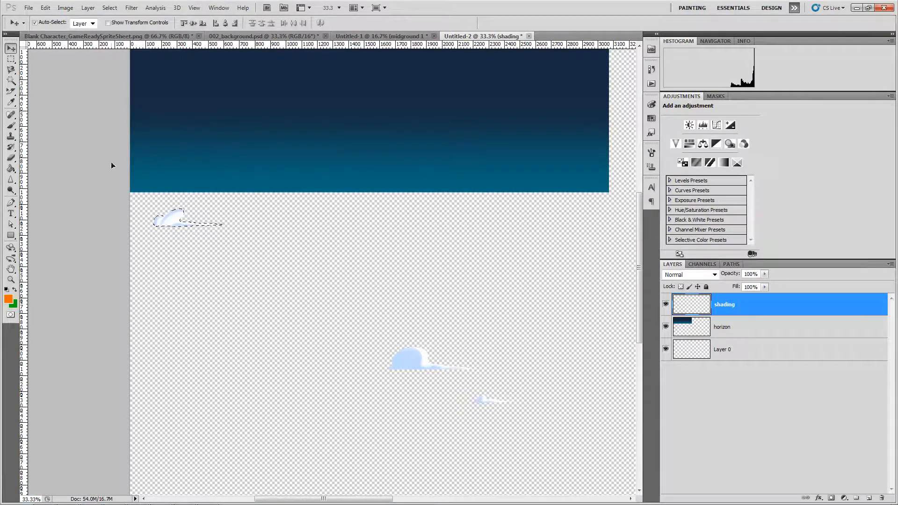
key("m")
key("ctrl+d")
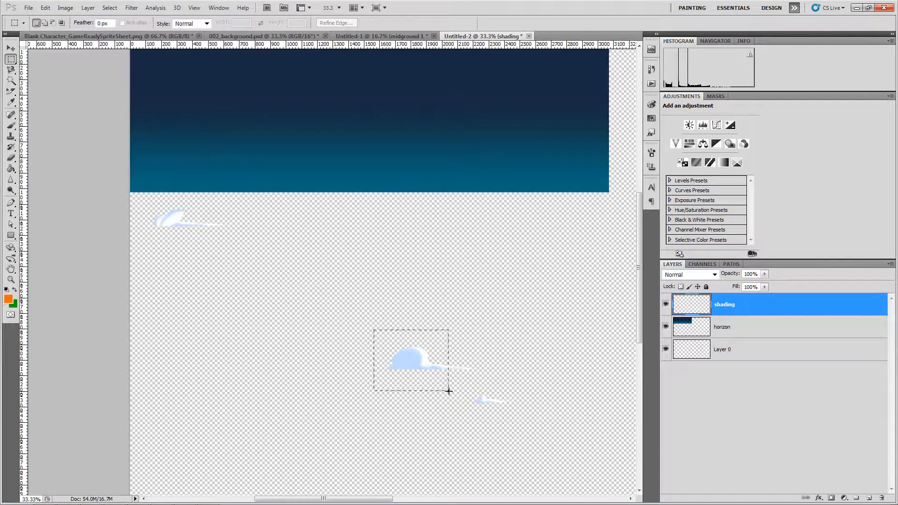
- Place the large cloud beside the first cloud beneath the gradient
left_click_drag(449, 391, 484, 381)
key("v")
left_click_drag(419, 362, 279, 219)
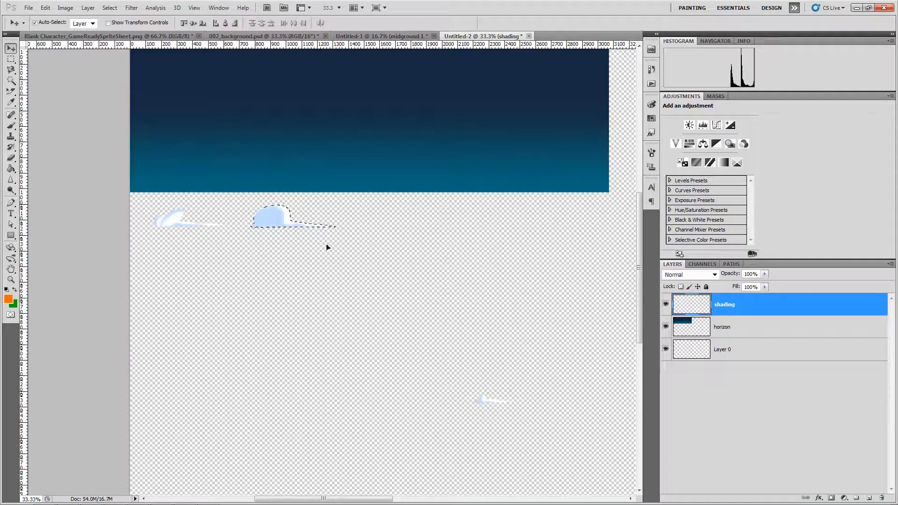
left_click(380, 267)
key("ctrl+d")
- Select the small cloud, then reselect the shading layer after the no-layers-selected error
left_click(11, 59)
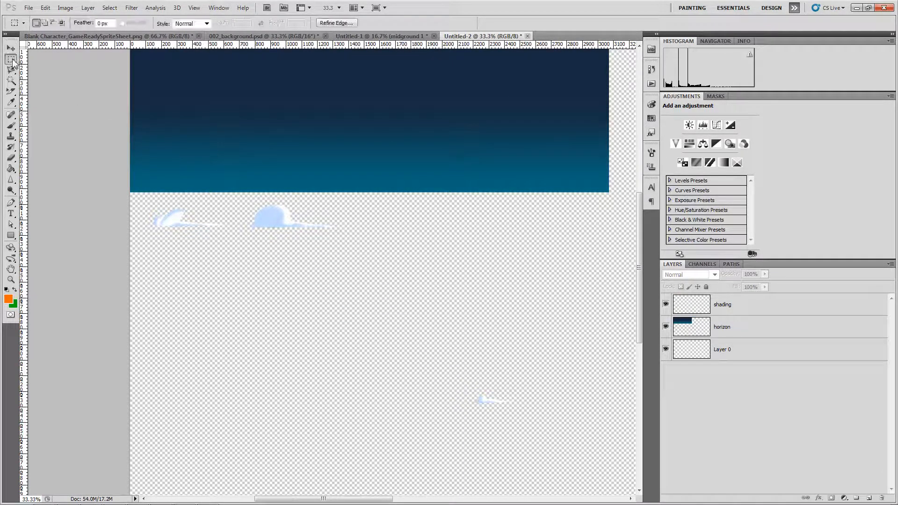
left_click_drag(467, 385, 517, 411)
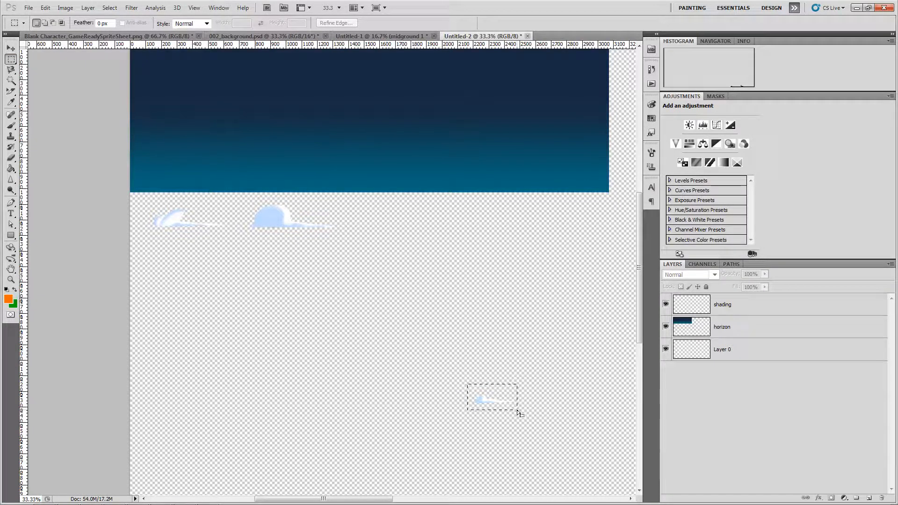
key("v")
left_click(482, 402)
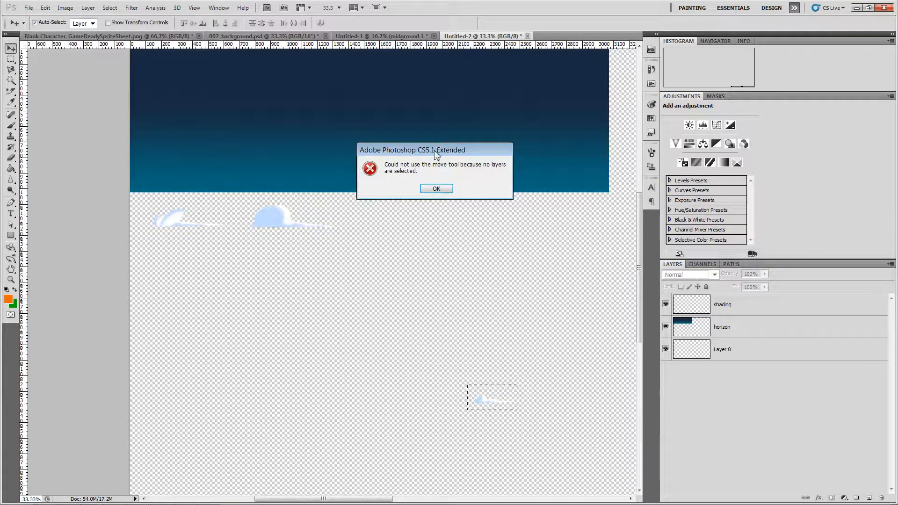
left_click(436, 188)
left_click(744, 313)
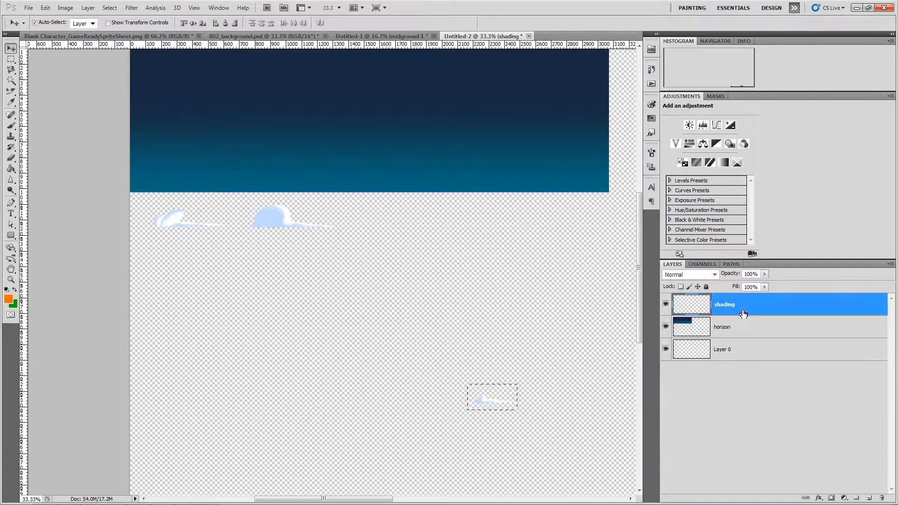
- Move the small cloud and the bottom-right cloud up beneath the other clouds
left_click_drag(483, 401, 174, 248)
scroll(290, 265, "right", 3)
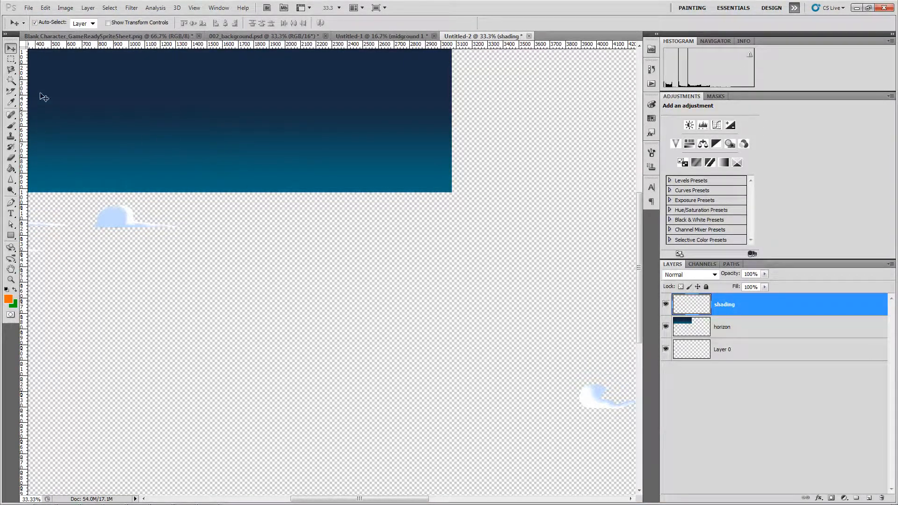
left_click(15, 61)
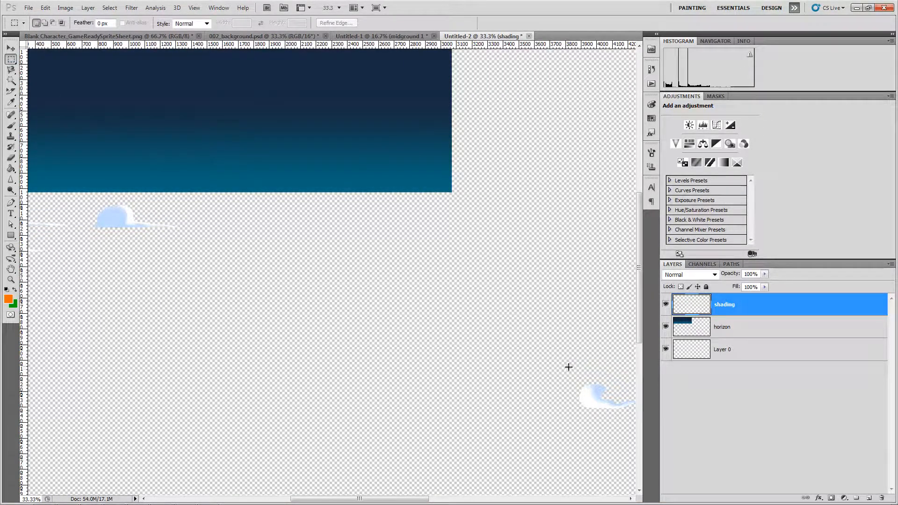
left_click_drag(569, 367, 211, 425)
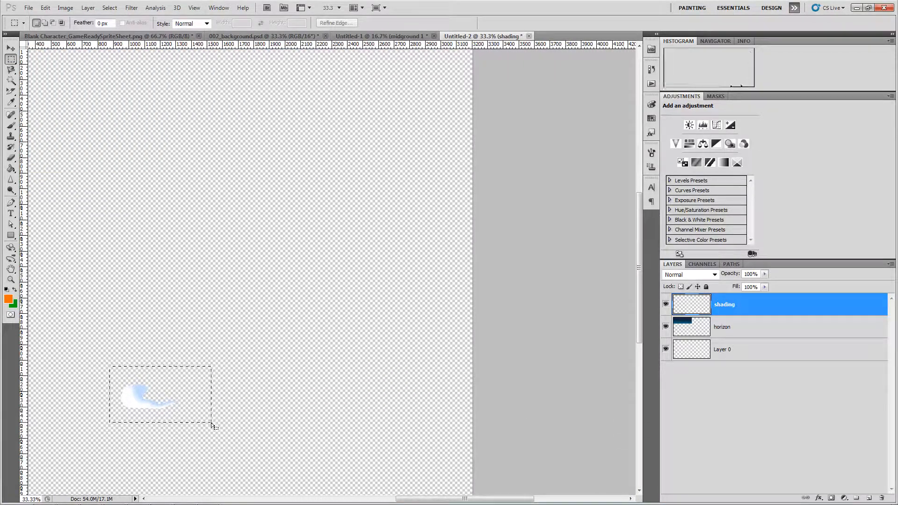
key("v")
scroll(181, 429, "left", 5)
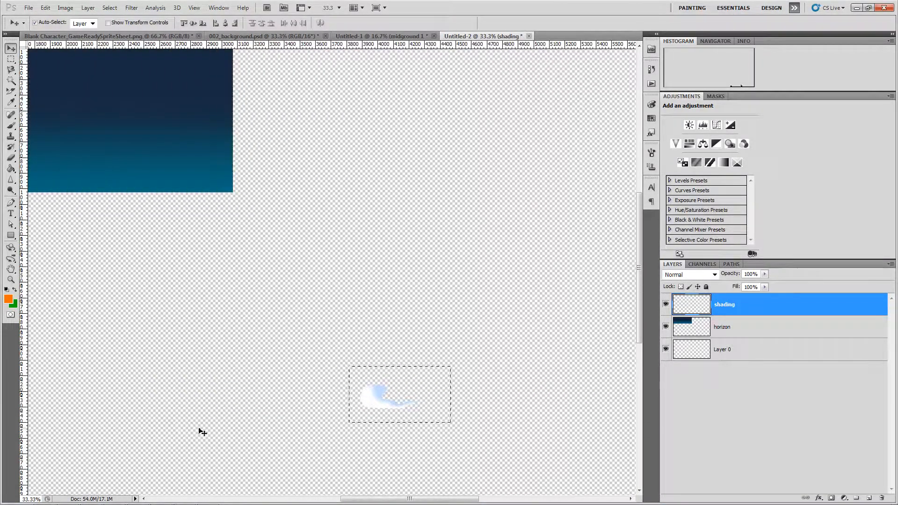
left_click_drag(373, 406, 192, 275)
key("ctrl+d")
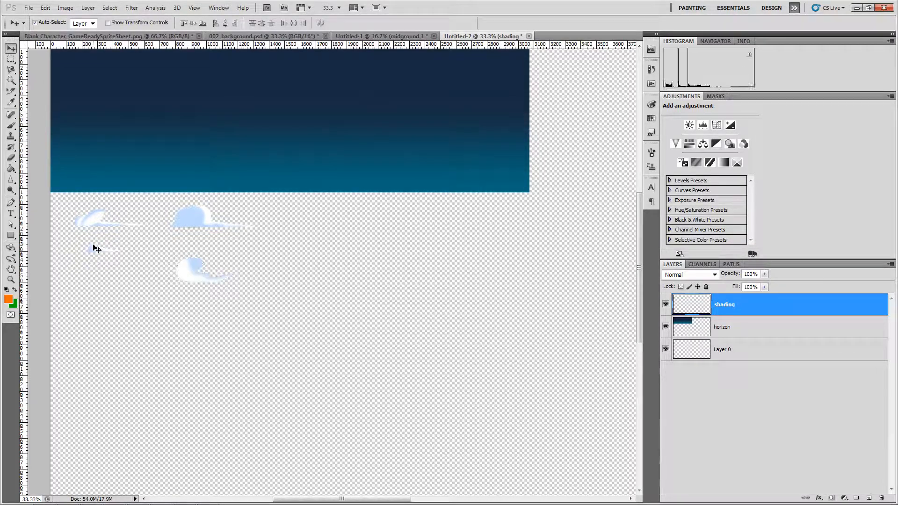
- Zoom out, return to the 002_background.psd scene and shift its fog layer upward
key("ctrl+minus")
key("ctrl+minus")
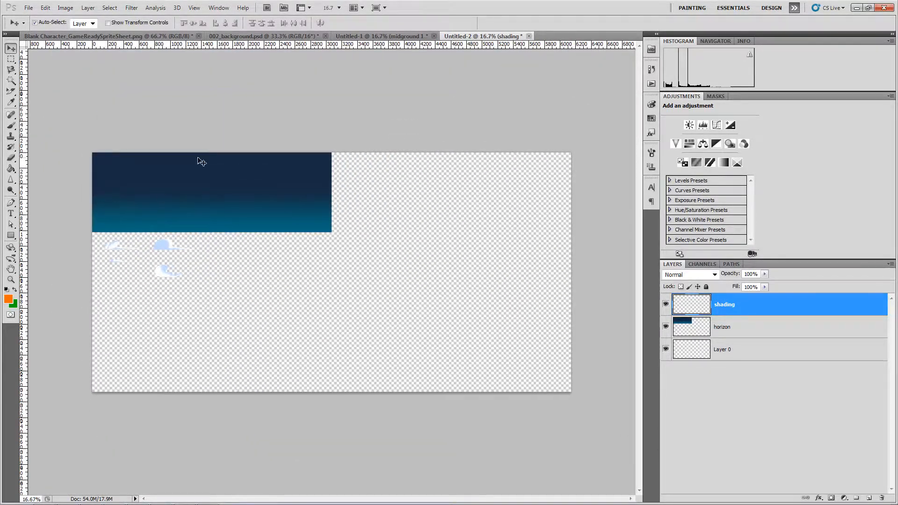
left_click(353, 38)
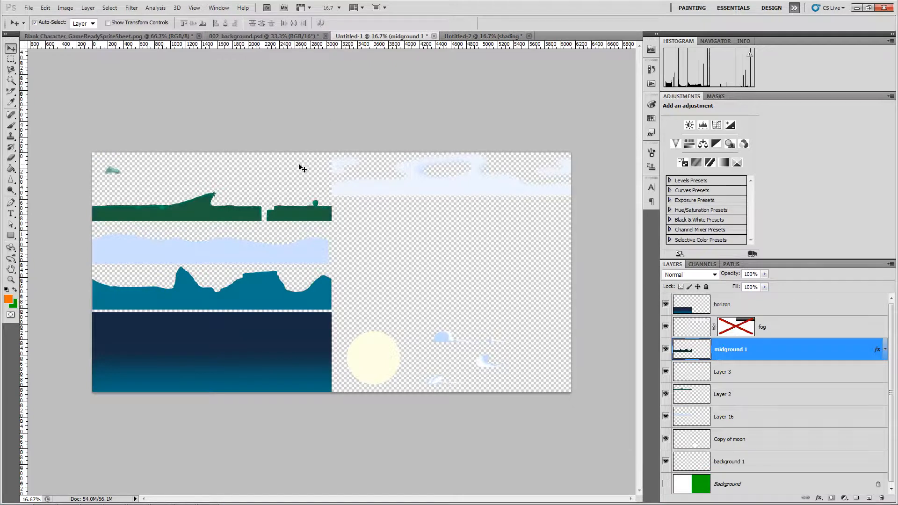
left_click(253, 36)
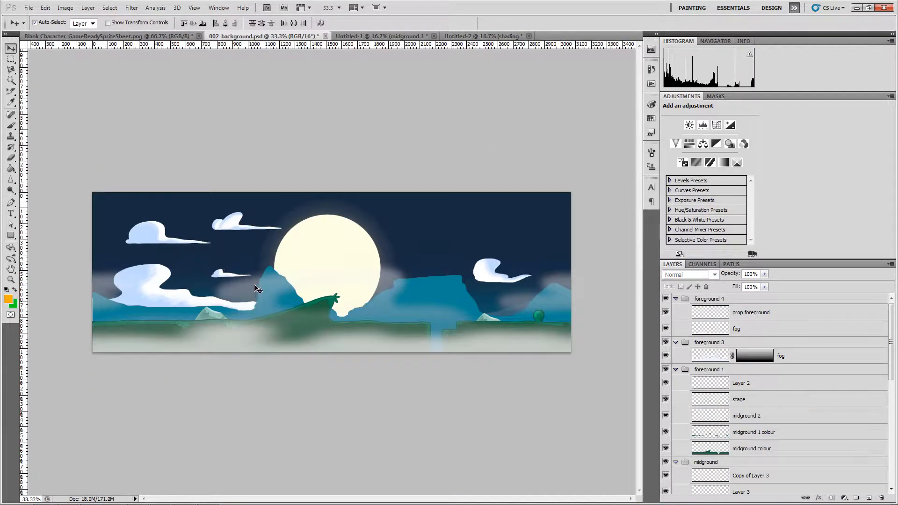
left_click_drag(268, 287, 351, 221)
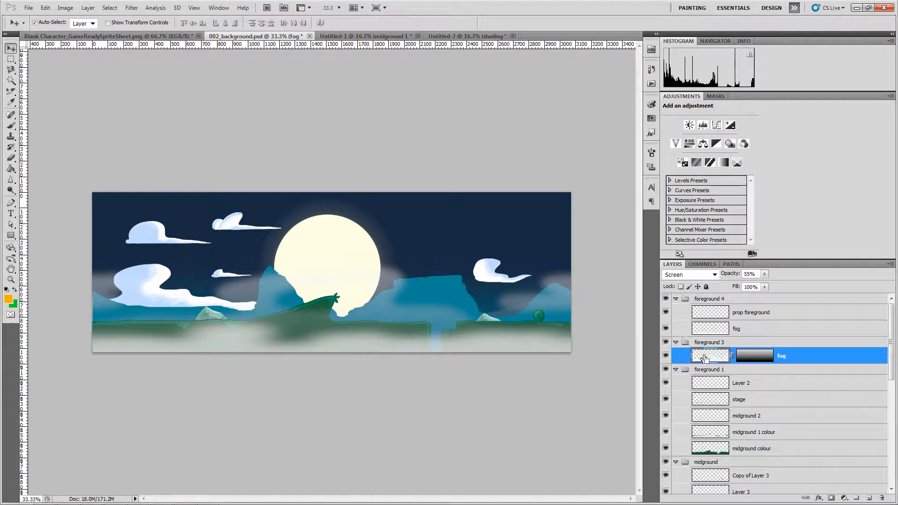
- Group the fog layer into Group 1 with a mask from its pixels, then collapse it
left_click(718, 359, "ctrl")
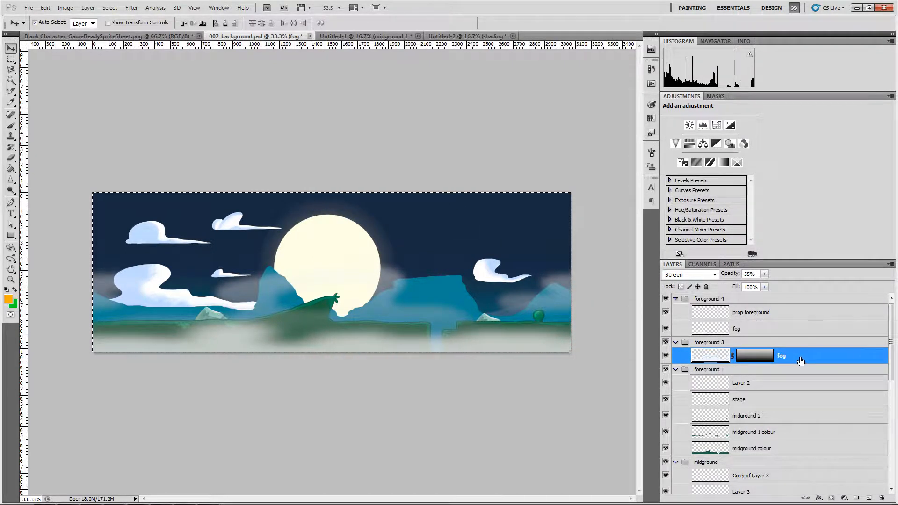
key("ctrl+g")
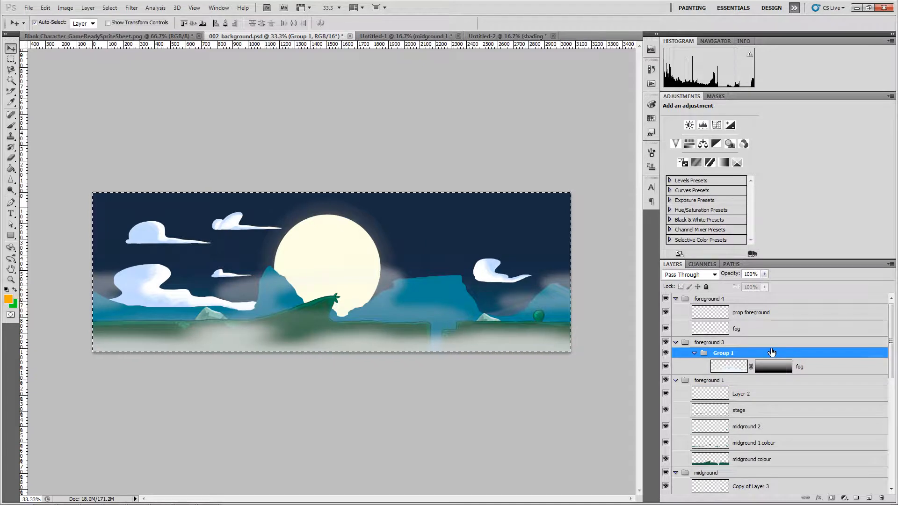
right_click(773, 353)
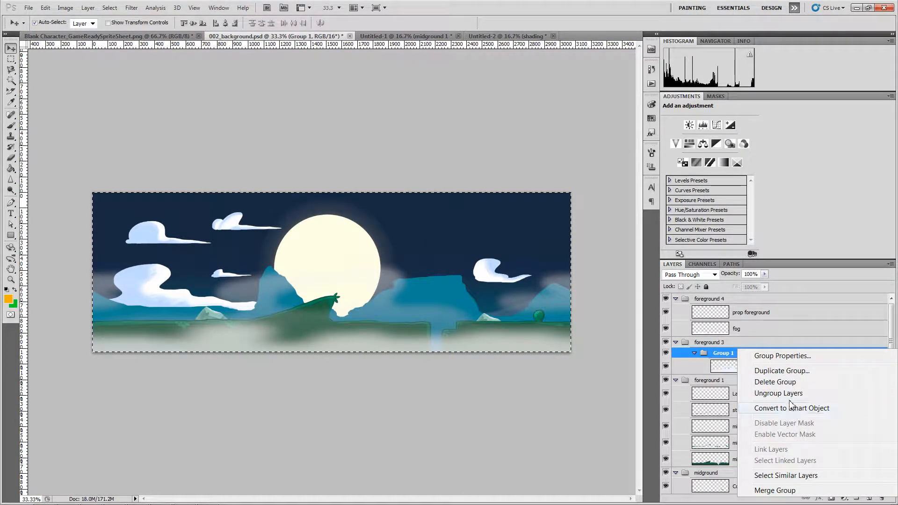
left_click(725, 358)
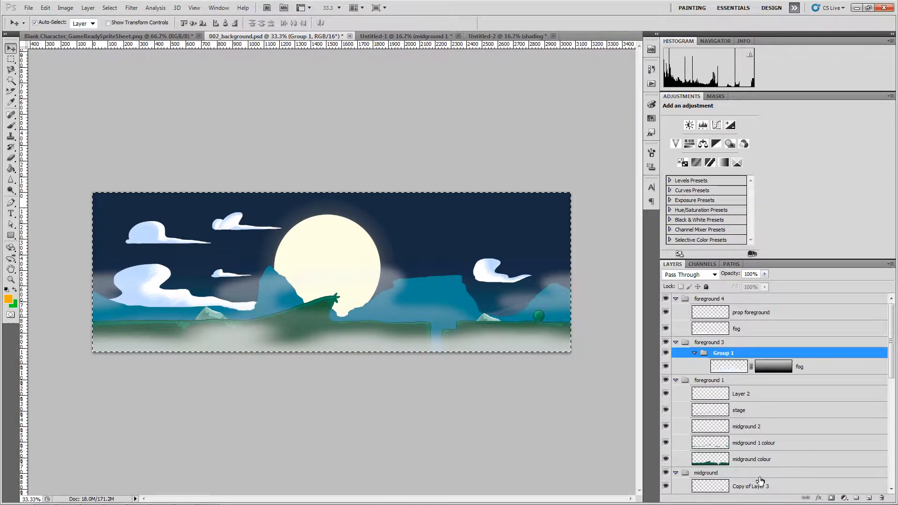
left_click(831, 498)
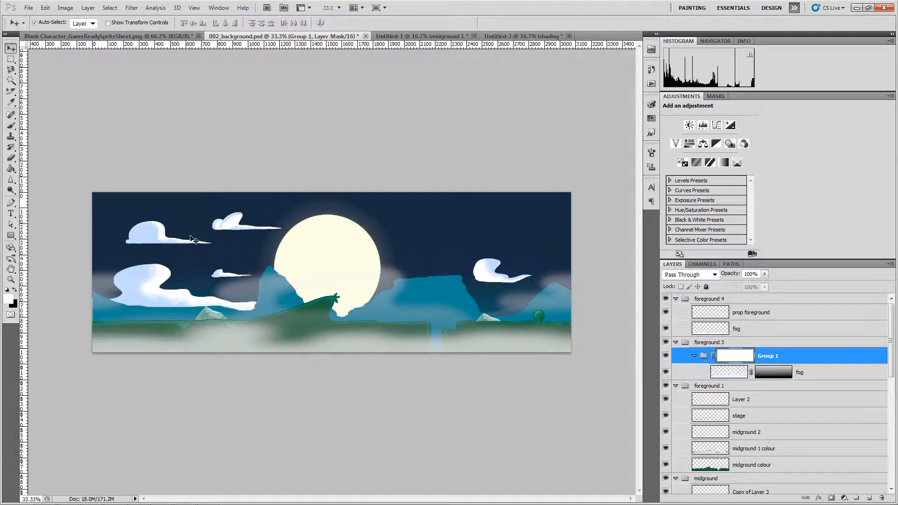
left_click(695, 356)
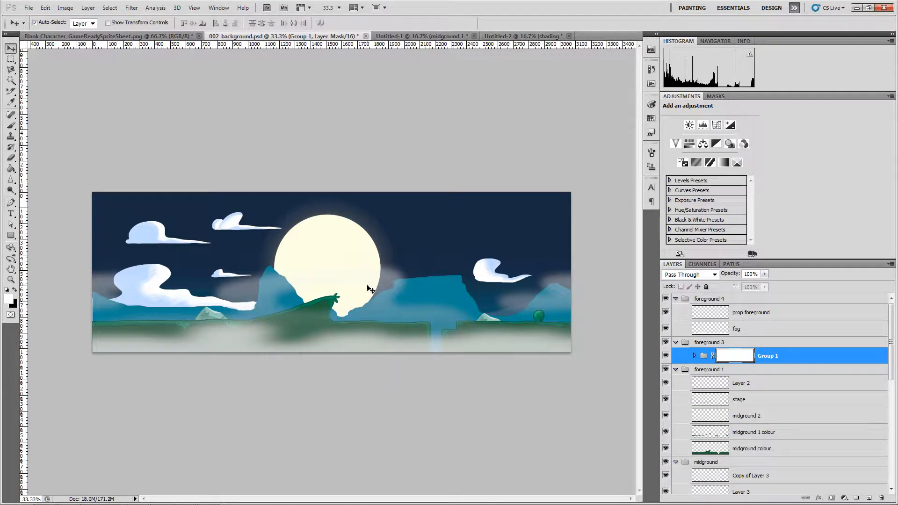
left_click_drag(445, 280, 450, 275)
- Undo the mountain move, copy the fog layer into Untitled-2 and place its band below the clouds
key("ctrl+z")
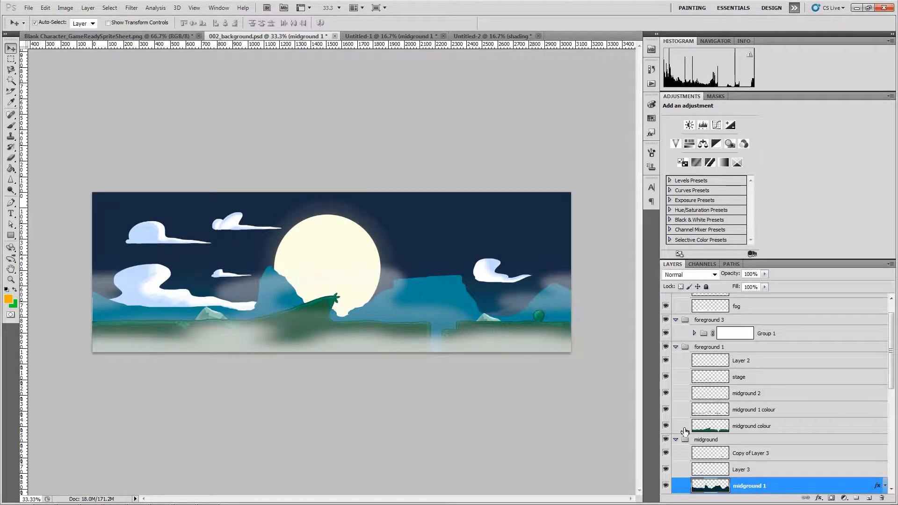
scroll(686, 422, "up", 2)
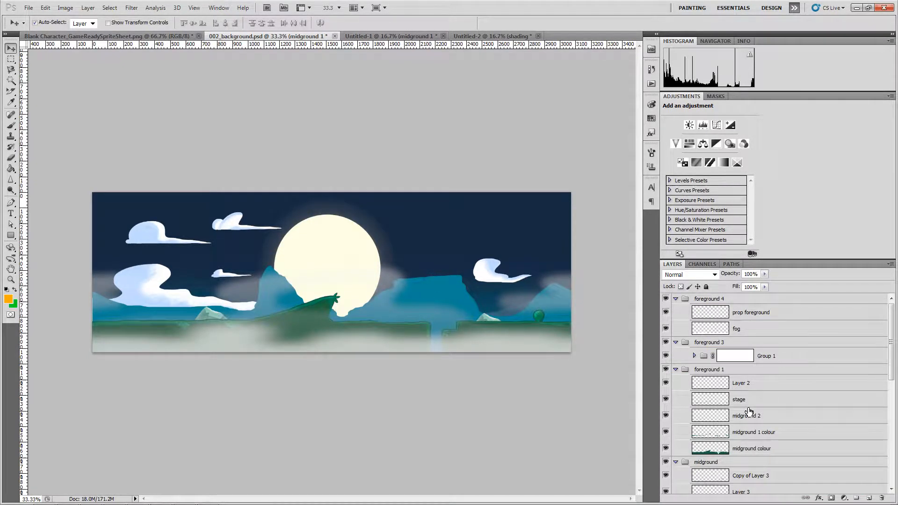
left_click(677, 343)
left_click(676, 343)
left_click_drag(475, 335, 481, 174)
left_click_drag(484, 61, 393, 305)
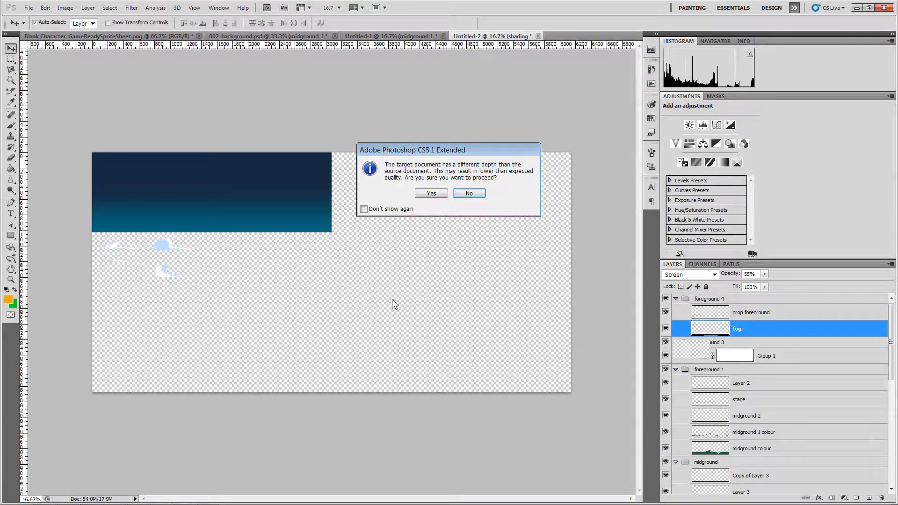
left_click(428, 194)
left_click_drag(290, 313, 175, 318)
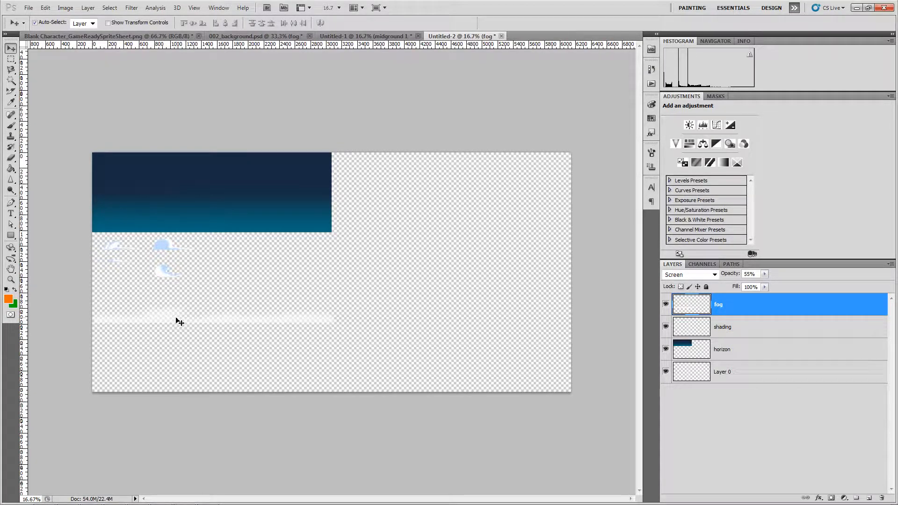
key("ctrl+plus")
key("ctrl+plus")
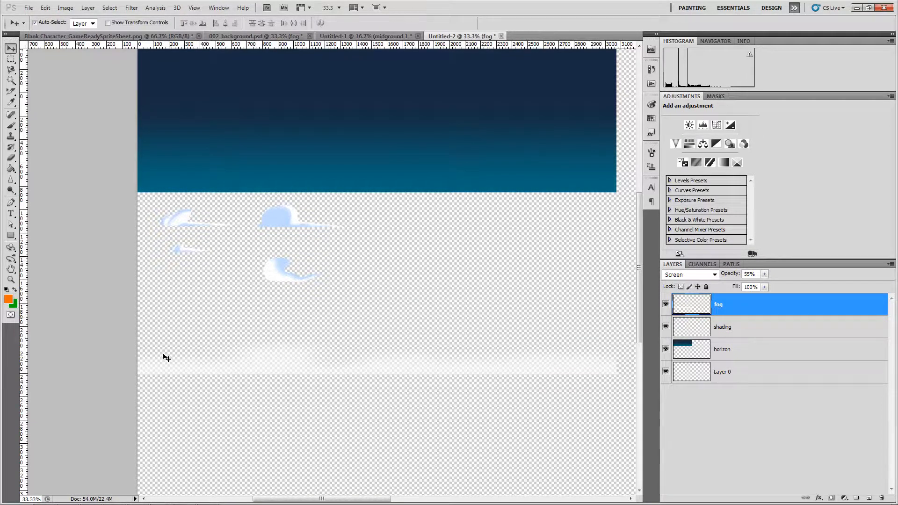
- Add a new Layer 1 above Layer 0 and fill it with solid black
key("ctrl+minus")
key("ctrl+minus")
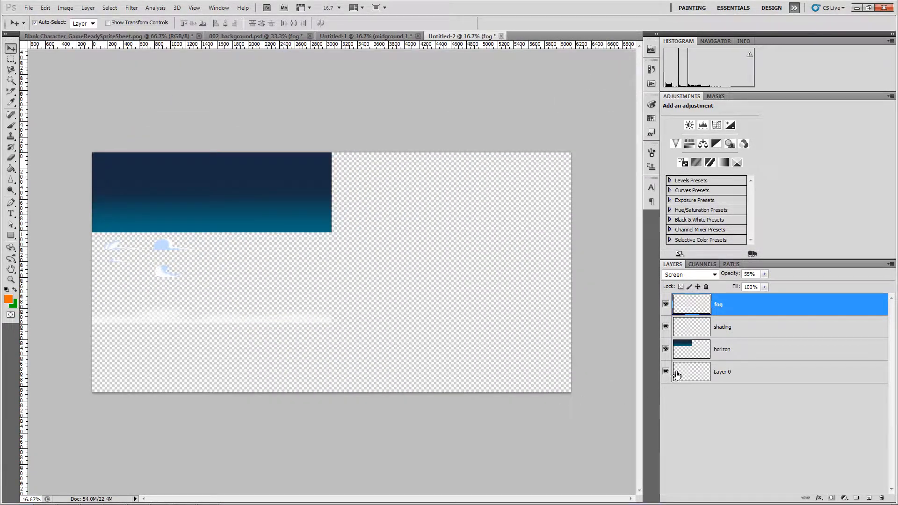
left_click(677, 375)
key("ctrl+shift+h")
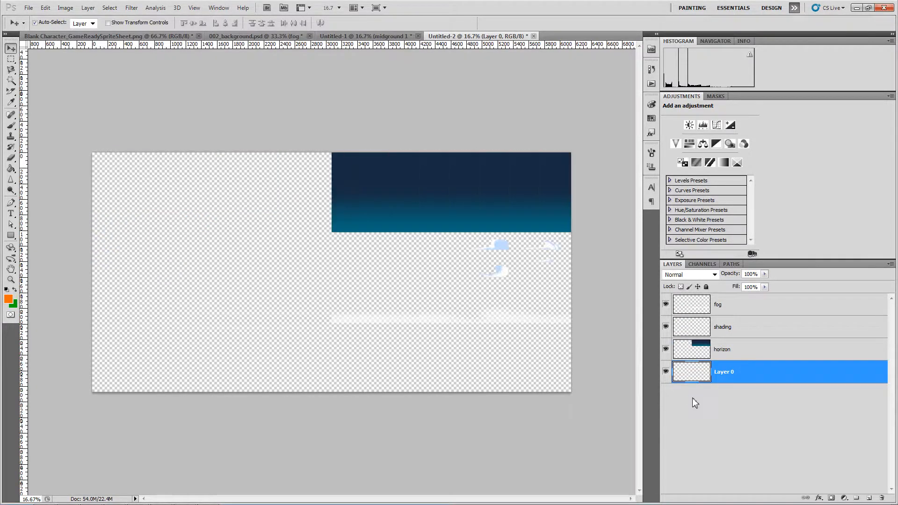
key("ctrl+shift+n")
key("Escape")
key("ctrl+shift+h")
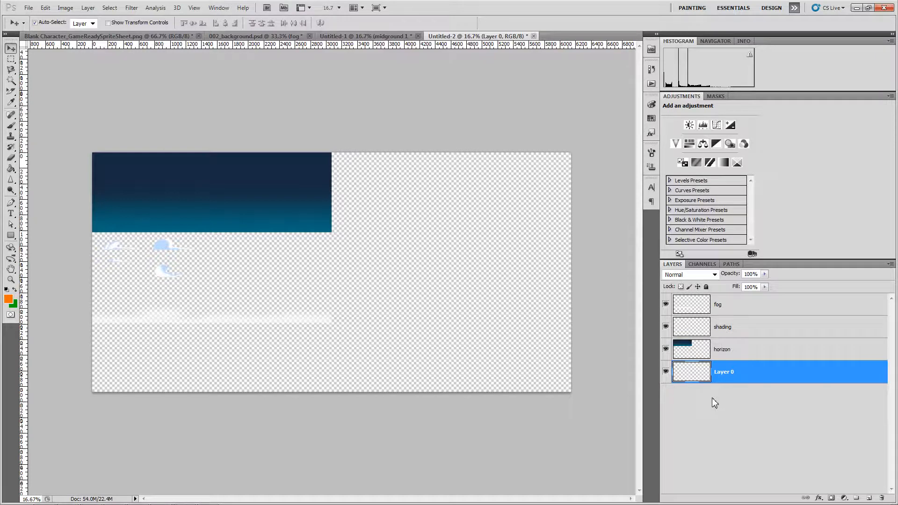
key("ctrl+shift+n")
key("Return")
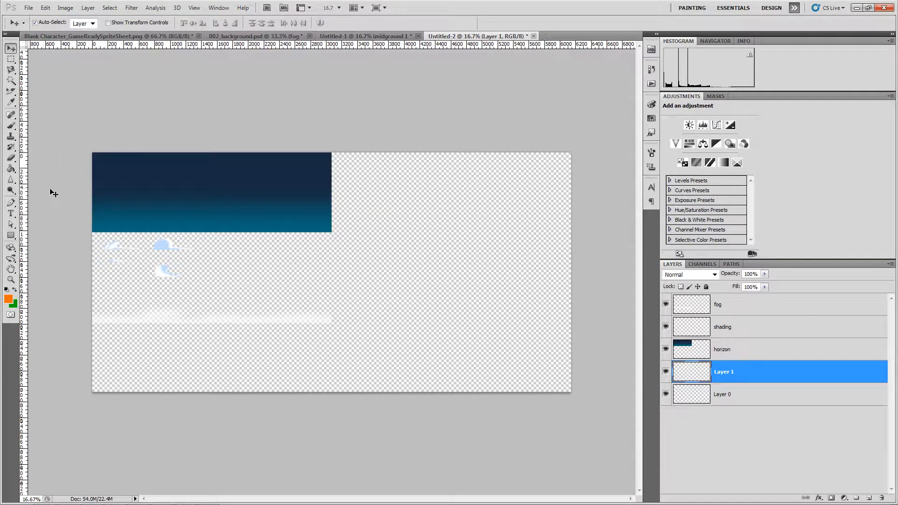
left_click(10, 168)
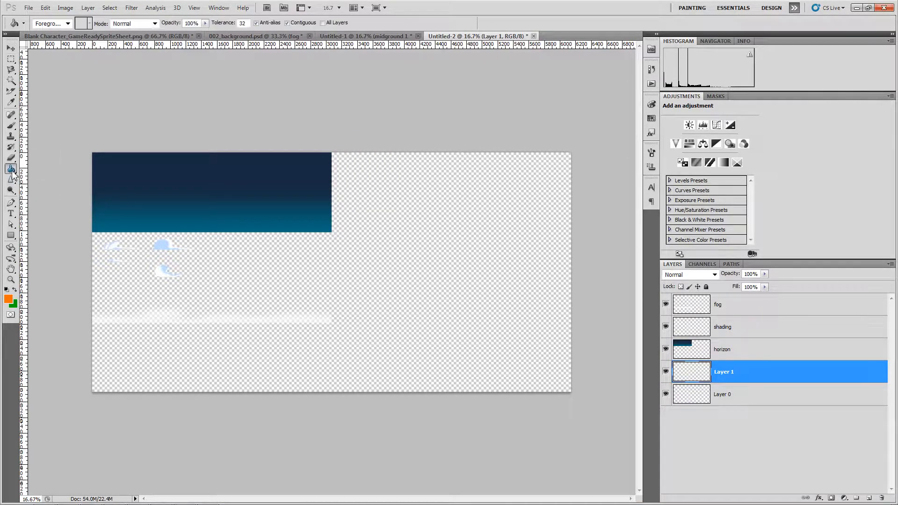
left_click(365, 252)
- Move Layer 1 beneath Layer 0 and nudge the fog band slightly right
left_click_drag(746, 378, 754, 420)
key("v")
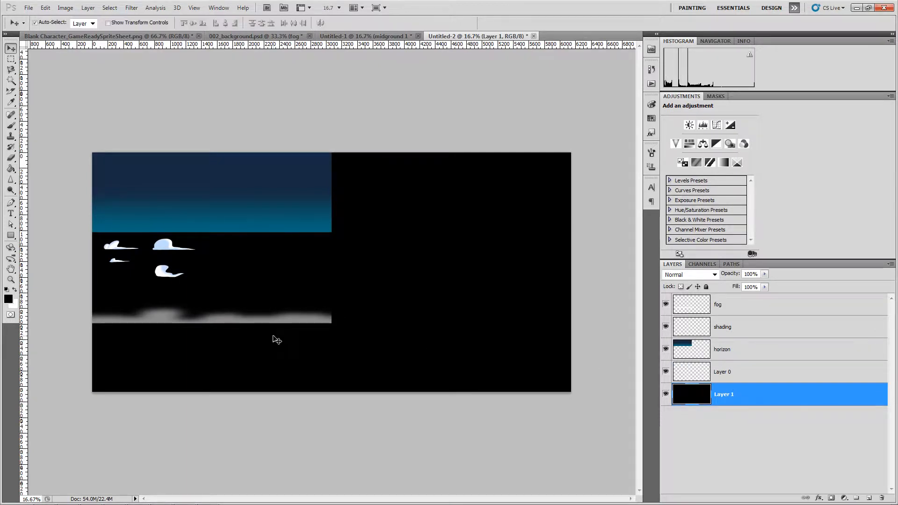
left_click(276, 320)
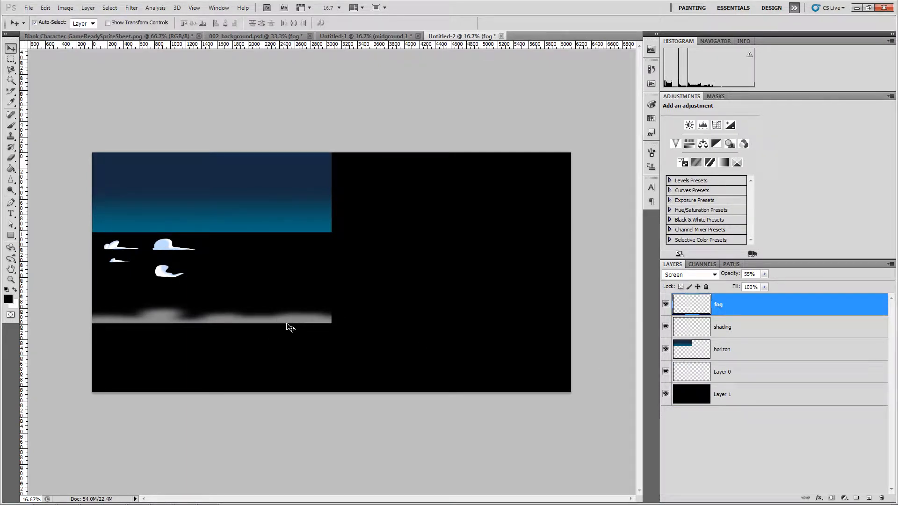
key("shift+Right")
- Copy the teal midground 1 mountains from 002_background.psd into Untitled-2 and nudge them under the fog strip
left_click(174, 37)
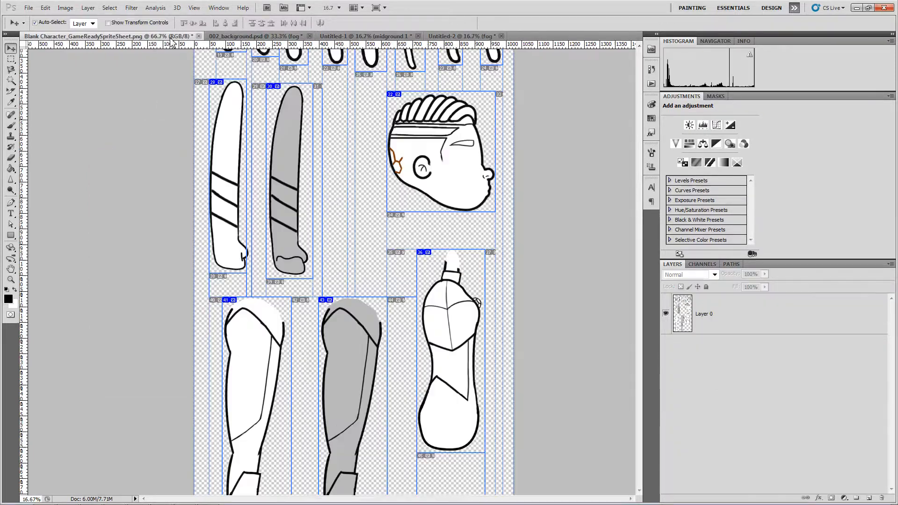
left_click(267, 37)
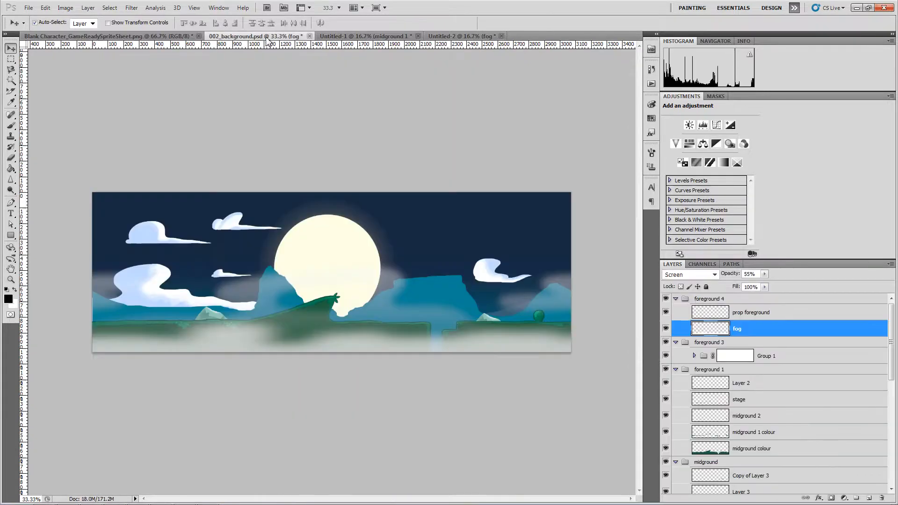
left_click(445, 301)
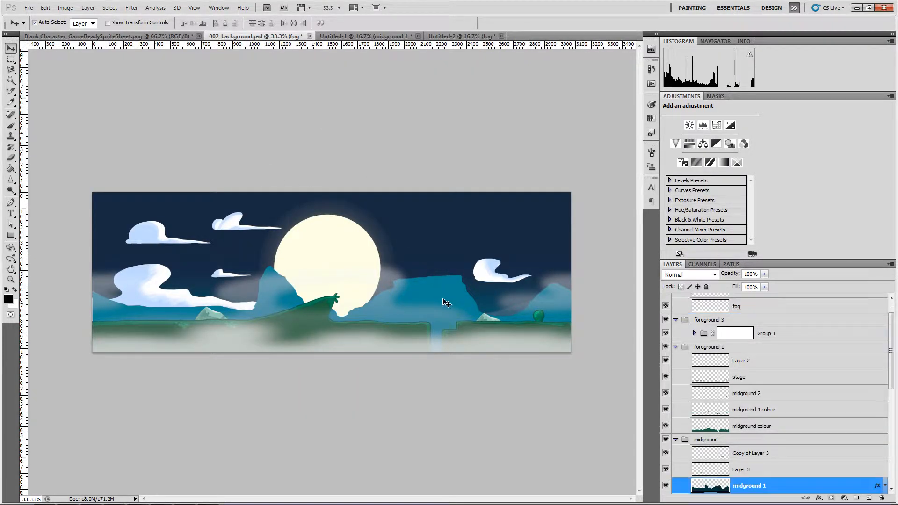
left_click_drag(445, 297, 274, 362)
left_click(432, 195)
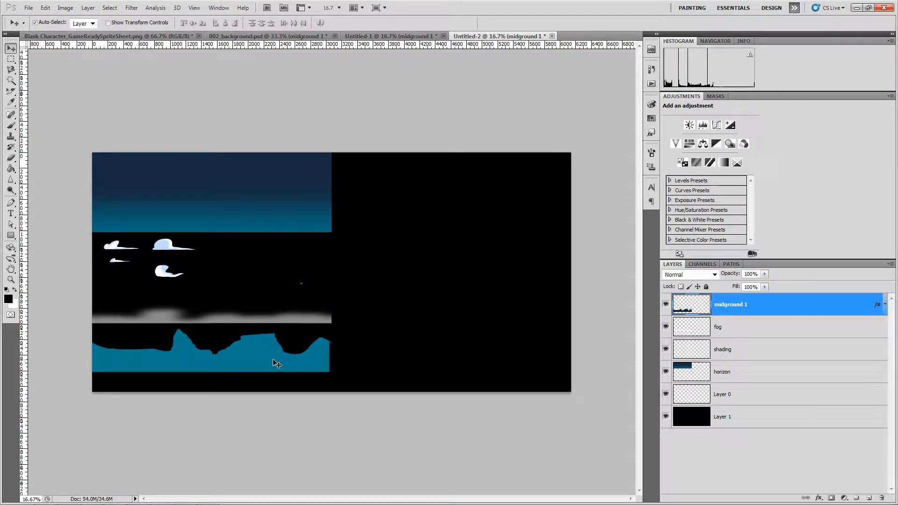
key("shift+Right")
key("shift+Right")
key("shift+Right")
key("shift+Right")
key("shift+Right")
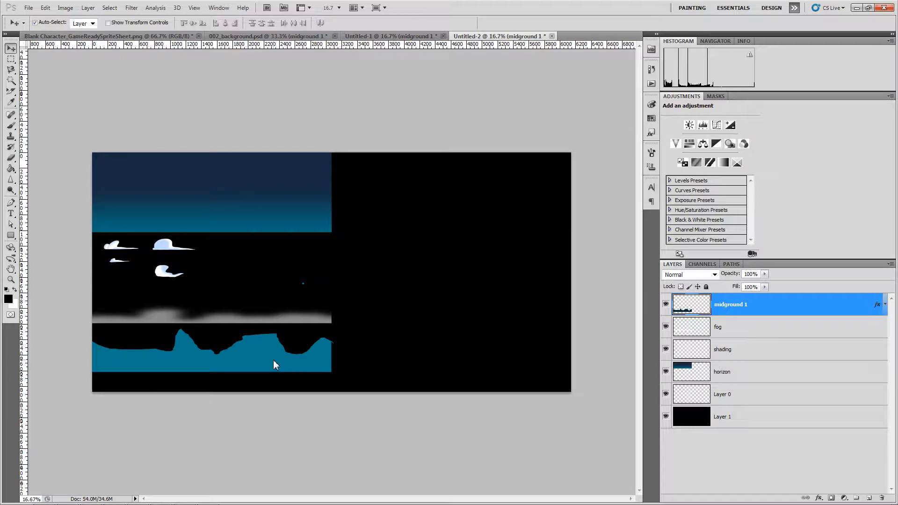
- Measure the free space right of the clouds and the narrow column beside the packed pieces with marquee selections
left_click(11, 59)
left_click_drag(279, 256, 332, 302)
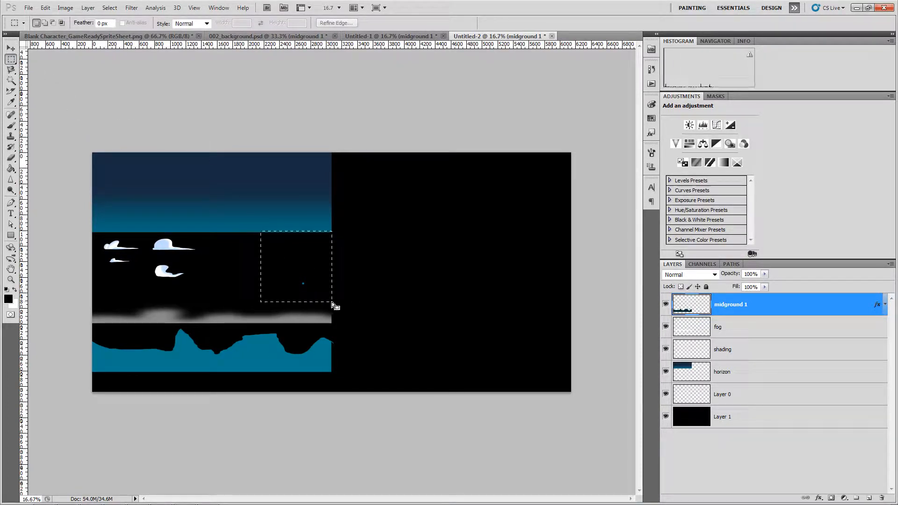
left_click(217, 119)
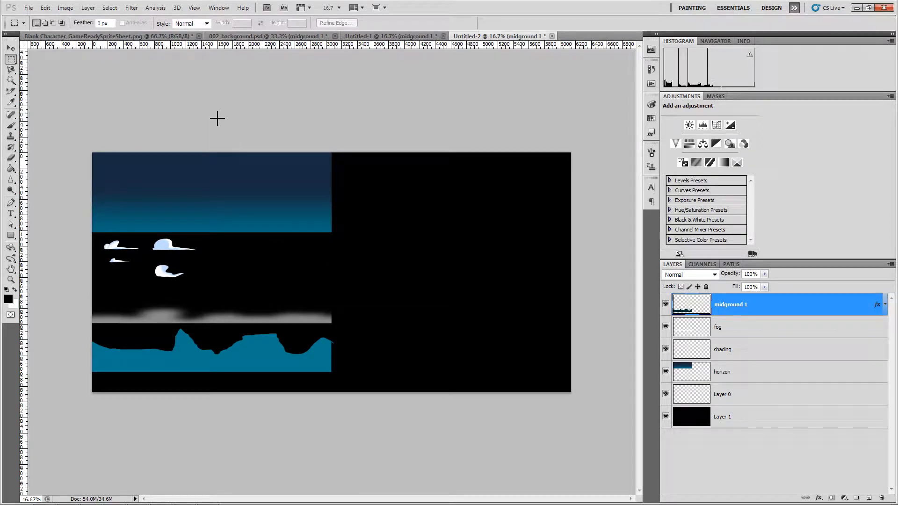
key("v")
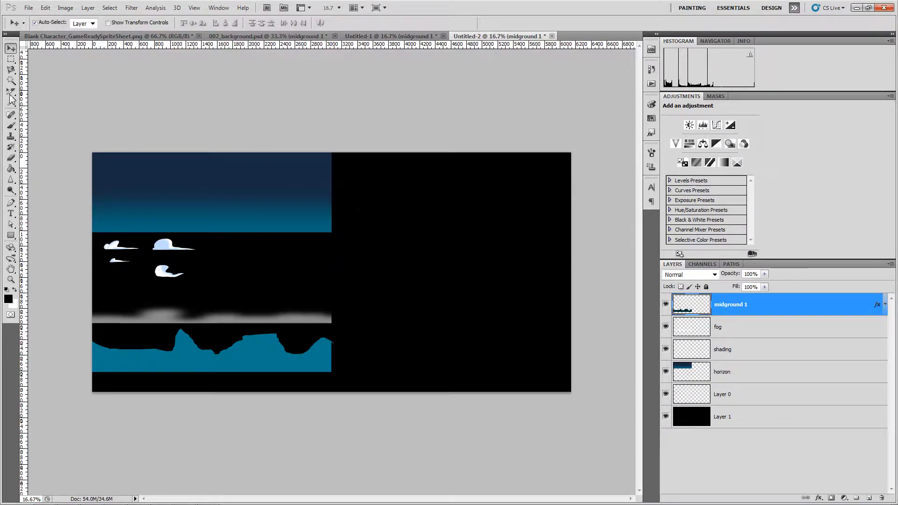
left_click(11, 60)
left_click_drag(372, 153, 332, 424)
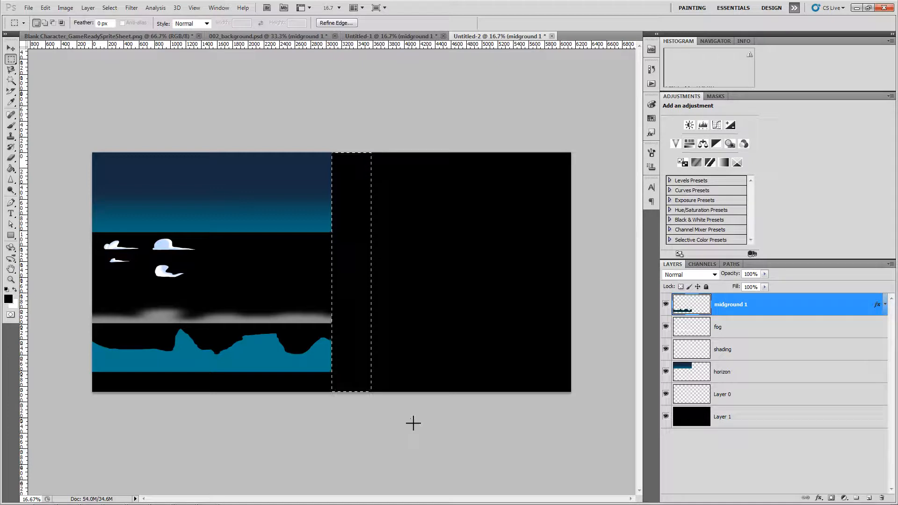
left_click(425, 417)
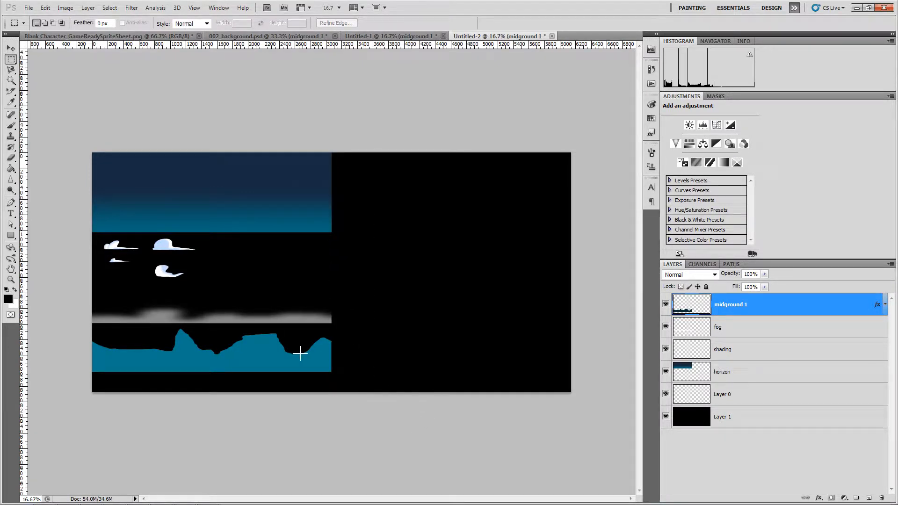
key("v")
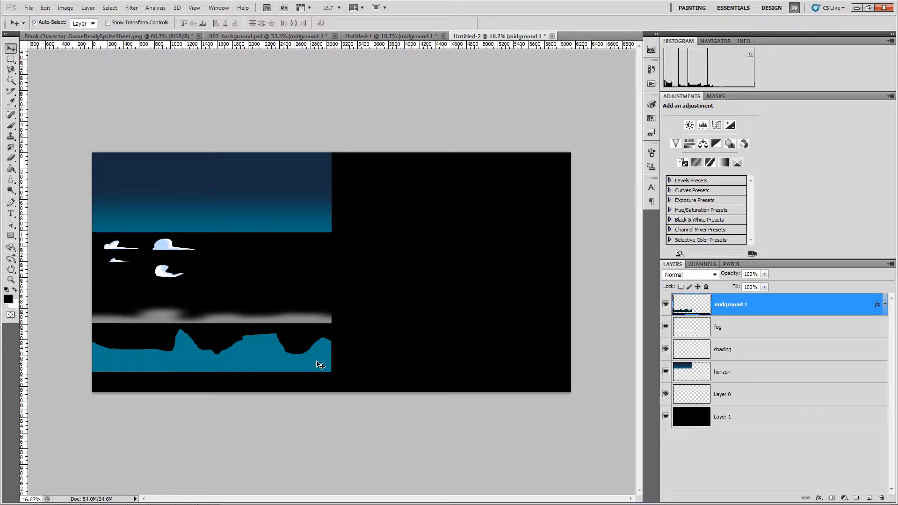
- Measure the area at the right end of the teal strip, then bring 002_background.psd back into view
left_click(11, 59)
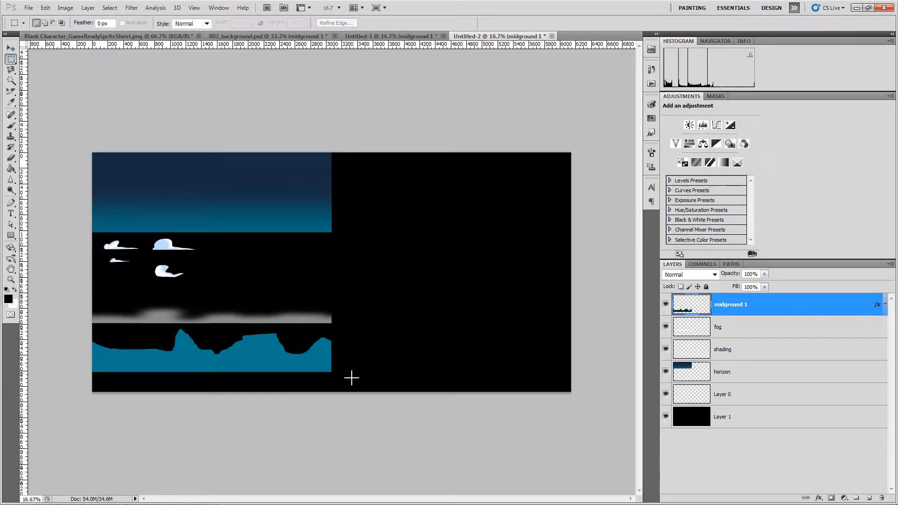
left_click_drag(338, 377, 332, 332)
left_click(361, 349)
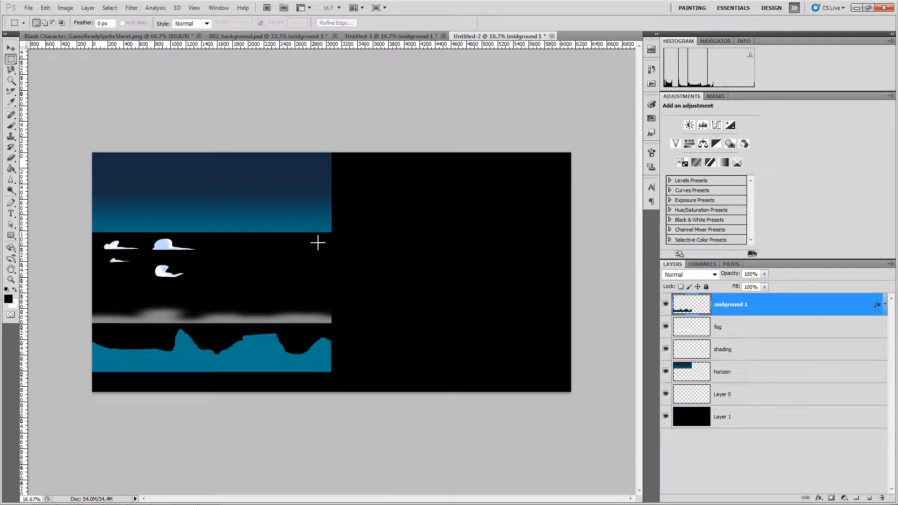
key("v")
left_click(300, 36)
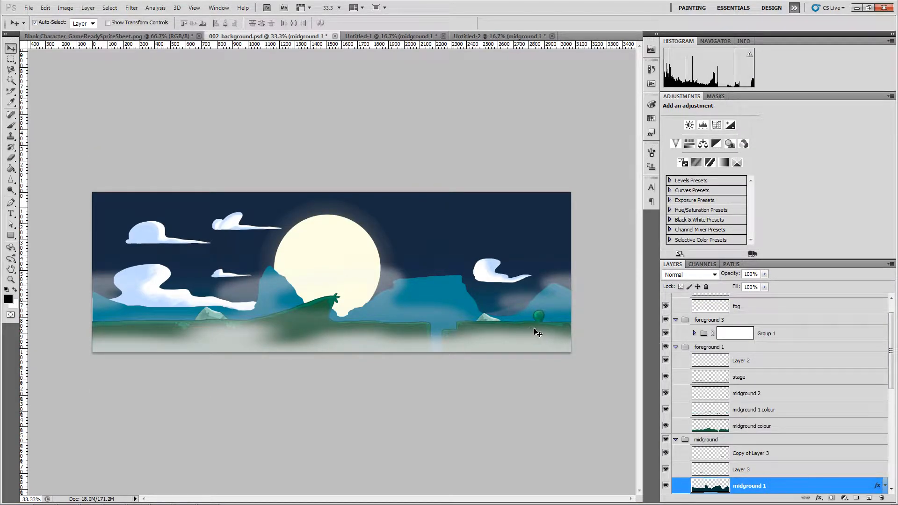
- Hide the fog and copy the five ground layers, midground colour, midground 1/2, stage and Layer 2, into Untitled-2
left_click(519, 342)
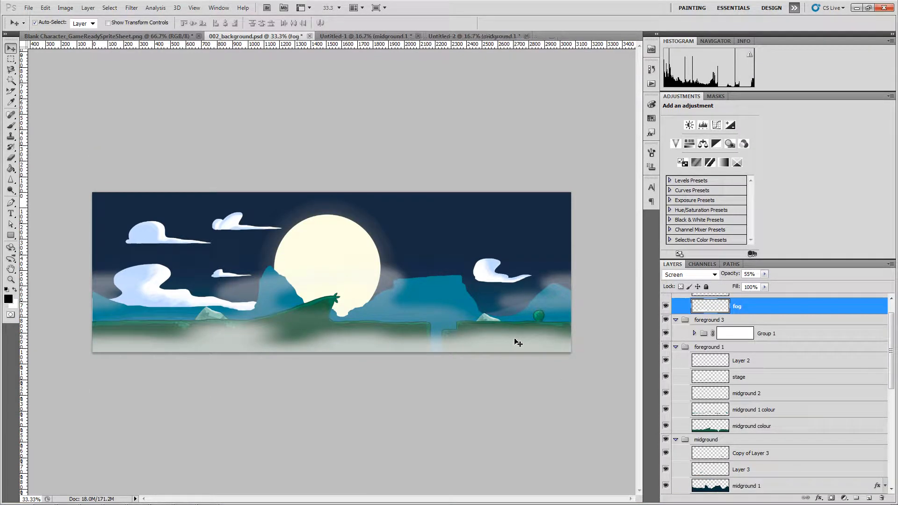
left_click(667, 307)
left_click(545, 340)
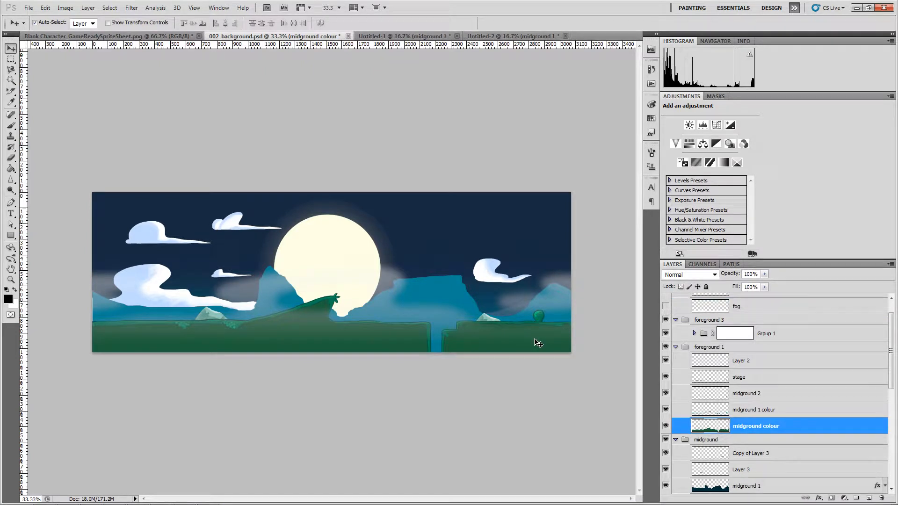
left_click(761, 411, "shift")
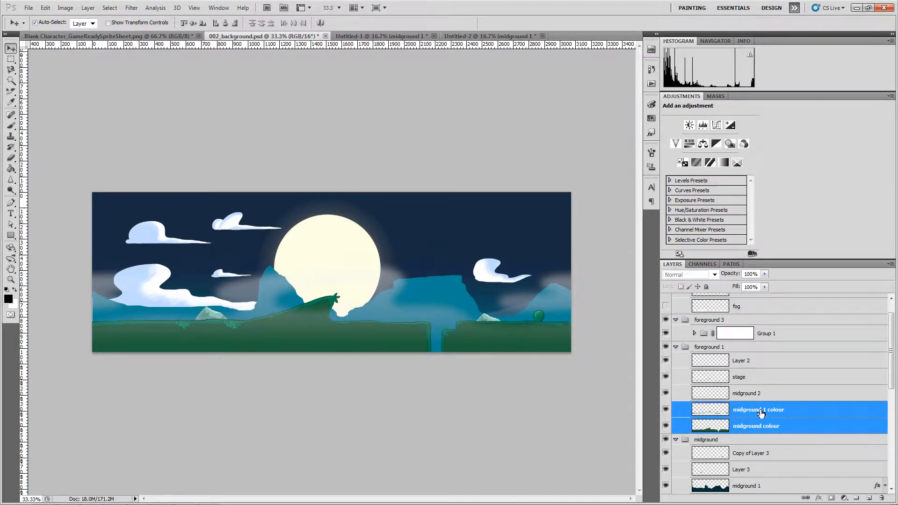
left_click(765, 394, "shift")
left_click(755, 377, "shift")
left_click(750, 363, "shift")
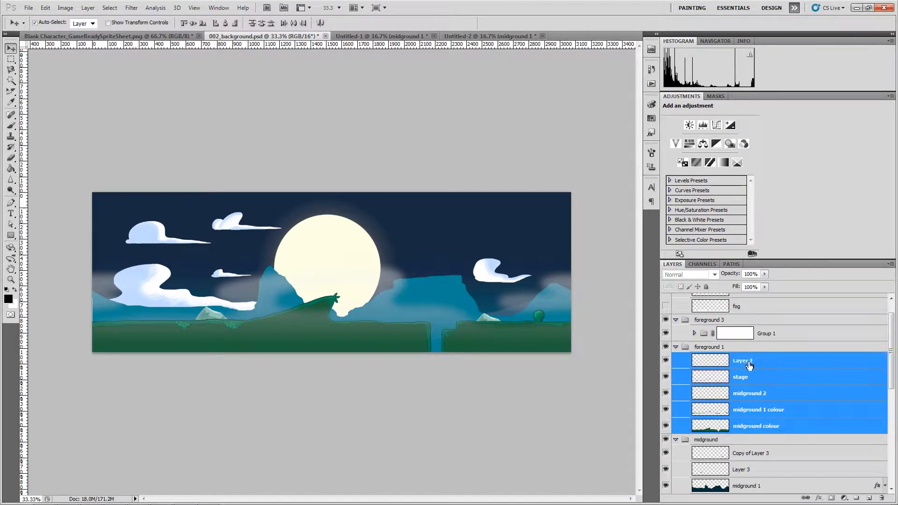
left_click_drag(513, 335, 460, 195)
left_click(441, 195)
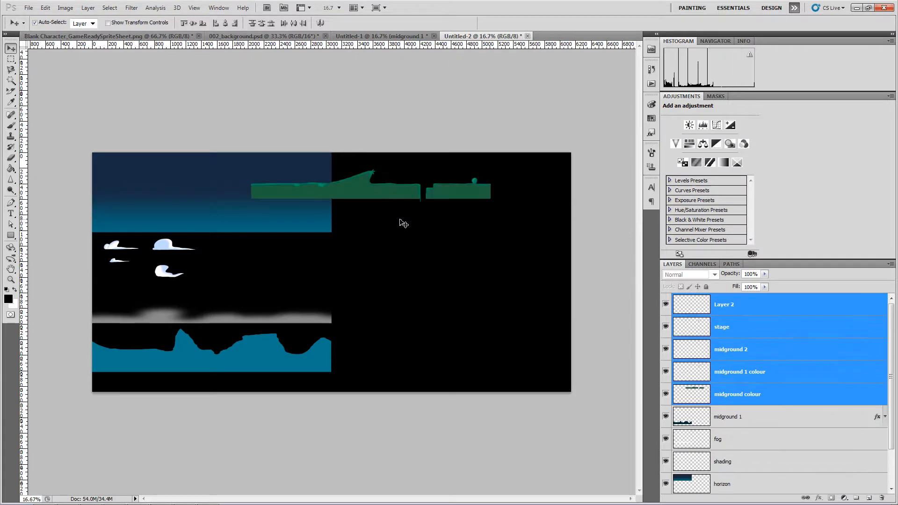
- Merge the five ground layers into one and move the green strip to the right edge
right_click(749, 314)
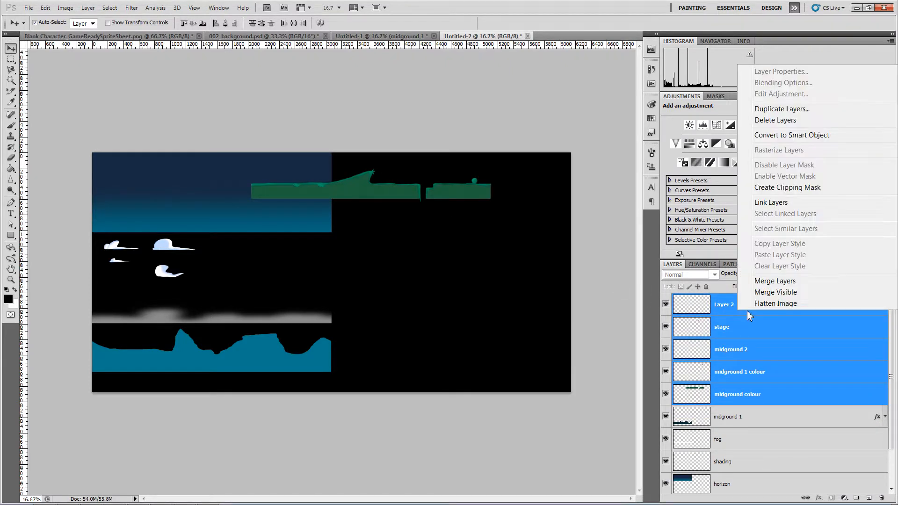
left_click(777, 279)
left_click_drag(461, 193, 539, 252)
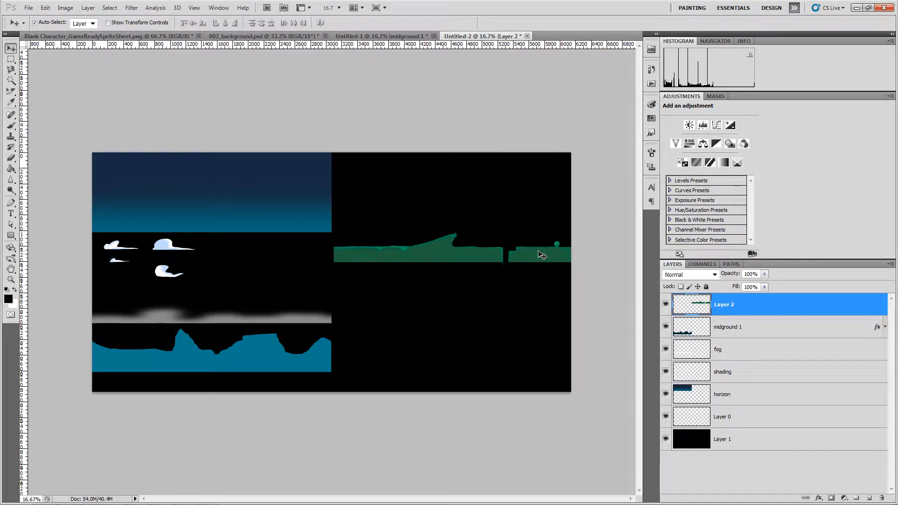
- In Untitled-1, test-move the moon upward and undo it
left_click(362, 37)
left_click_drag(387, 346, 398, 286)
key("ctrl+z")
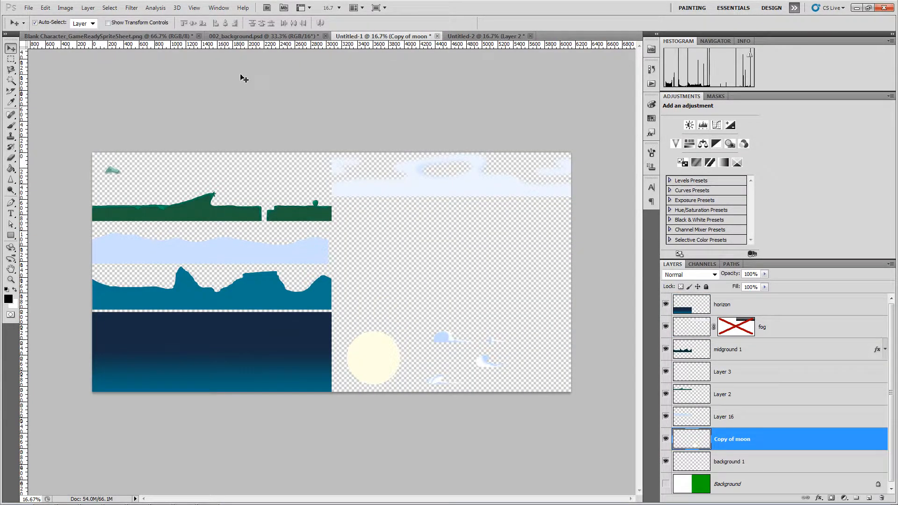
- Copy the three moon layers, including moonlight and moon, from 002_background.psd into Untitled-2
left_click(230, 38)
left_click(335, 236)
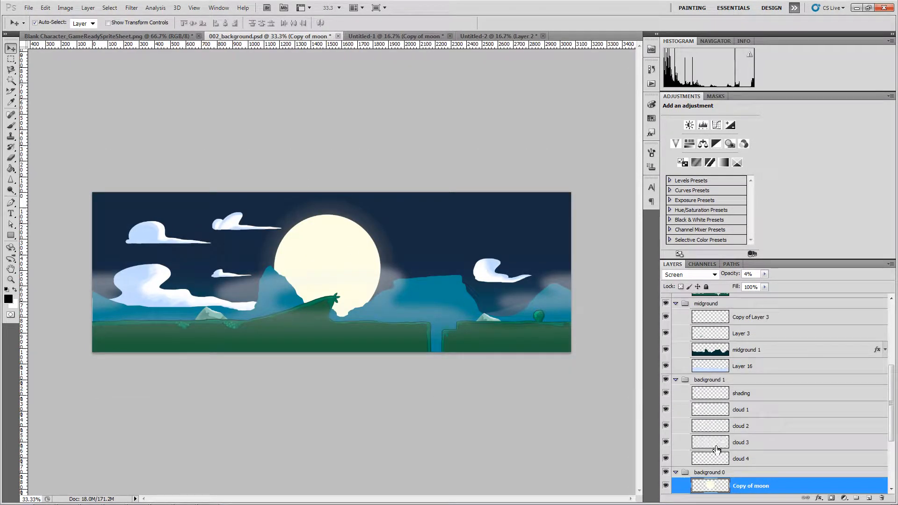
scroll(789, 448, "down", 3)
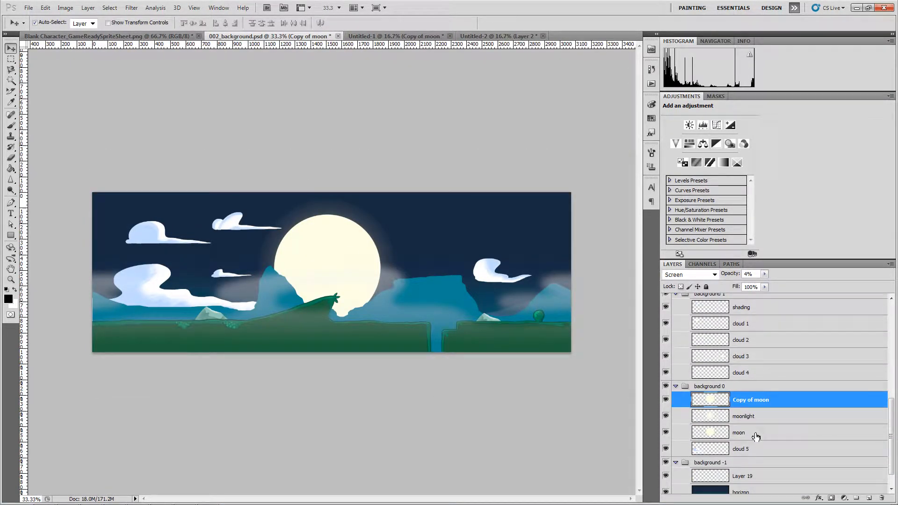
left_click(756, 437, "shift")
left_click_drag(345, 258, 472, 79)
left_click_drag(480, 38, 466, 236)
left_click_drag(401, 207, 402, 208)
left_click(429, 195)
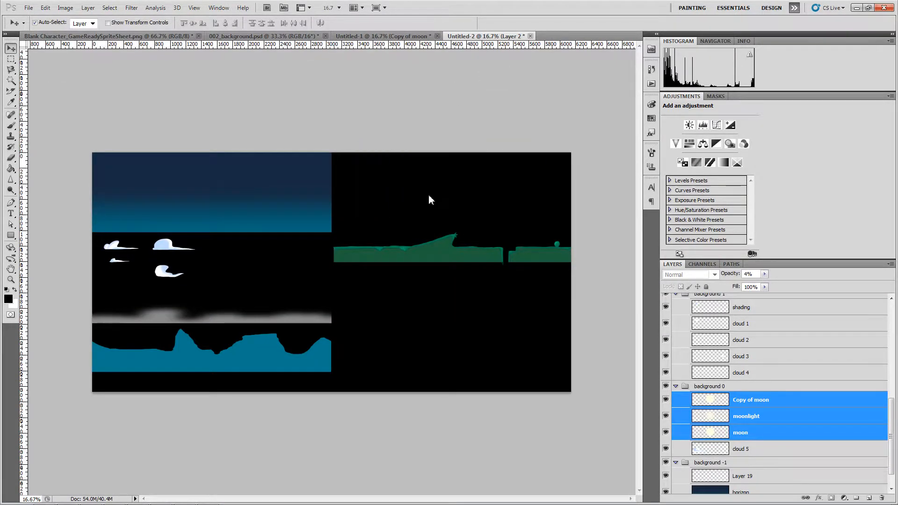
- Merge the three moon layers into one and shift the moon up and left
right_click(742, 309)
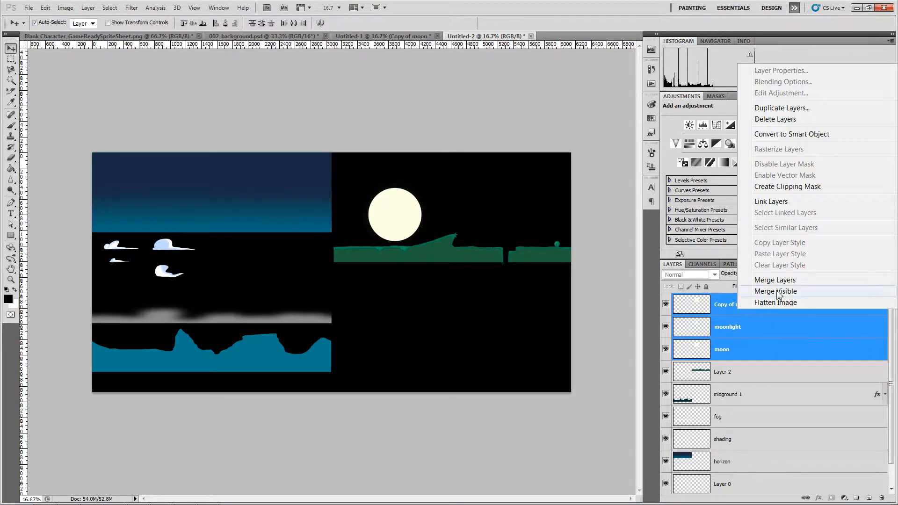
left_click(724, 217)
left_click_drag(388, 218, 360, 195)
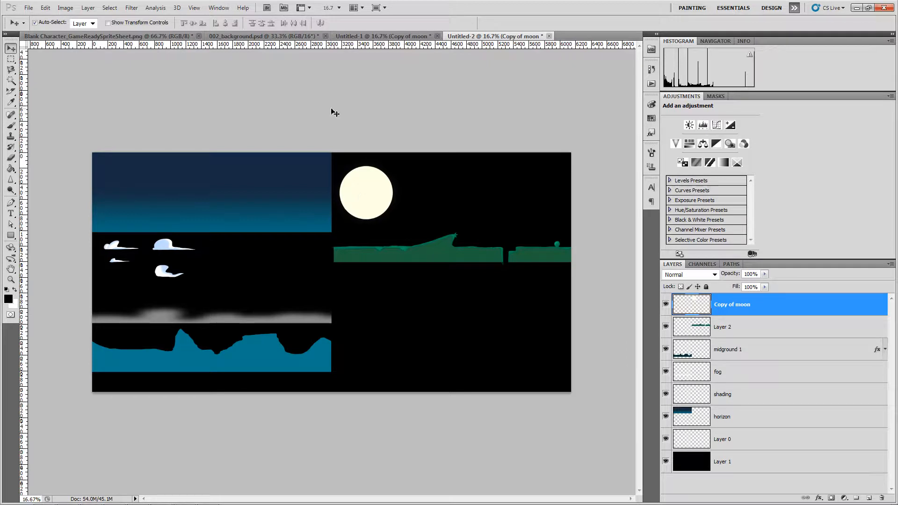
- Copy Layer 3, the small teal rock piece, from 002_background.psd into Untitled-2
left_click(285, 36)
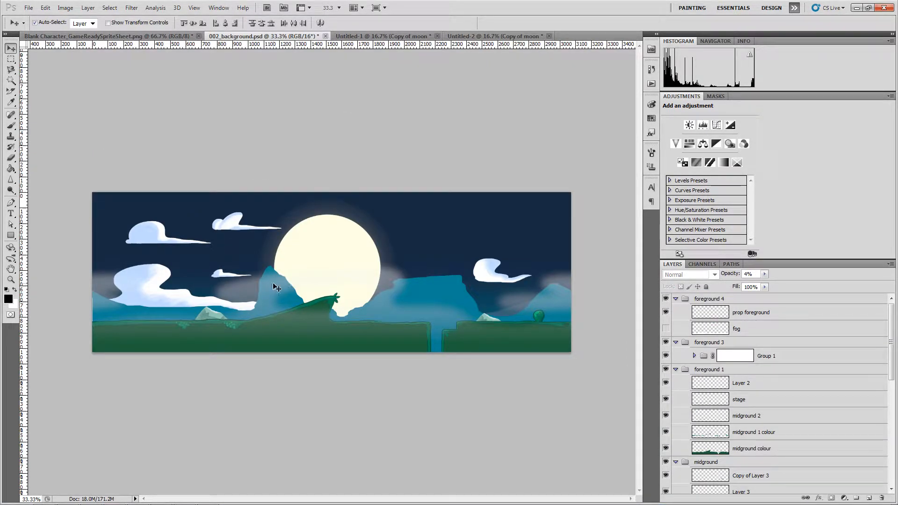
left_click(210, 316)
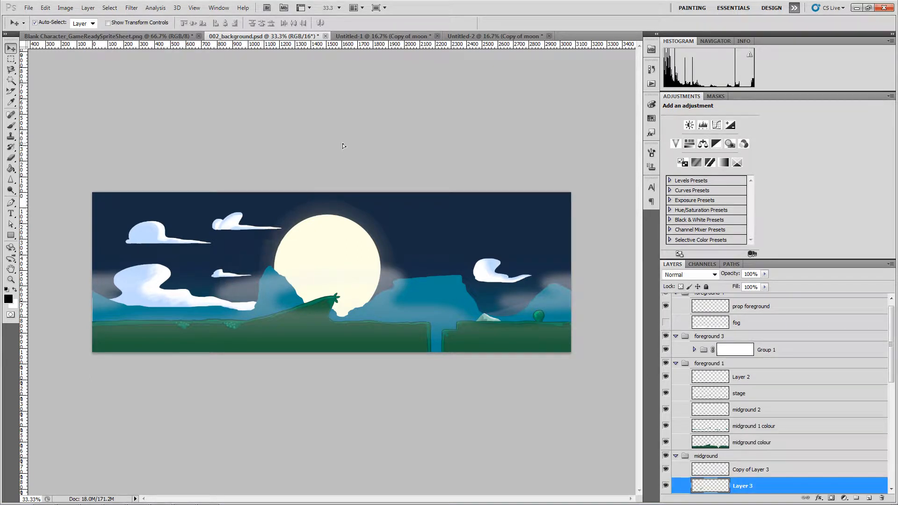
left_click_drag(485, 37, 432, 196)
left_click(436, 194)
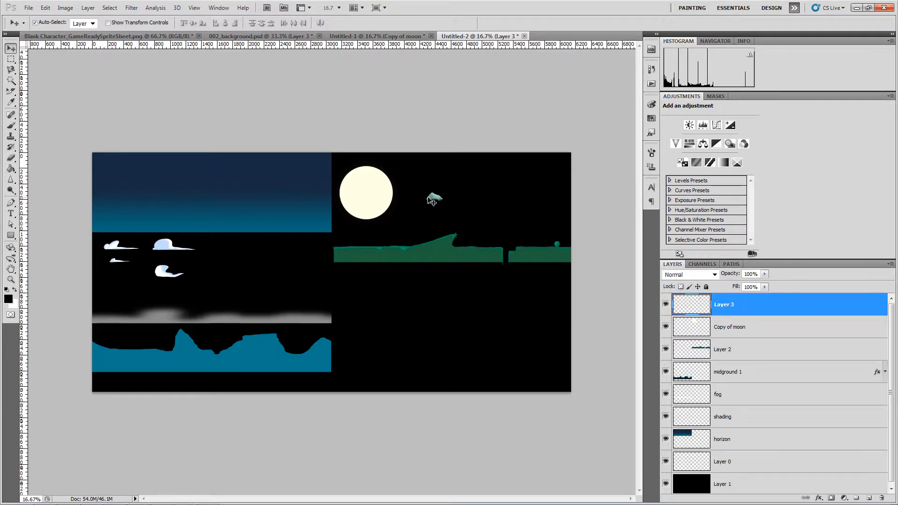
- Place the teal rock piece and the moon beside the clouds, then return to 002_background.psd
left_click_drag(435, 201, 227, 253)
left_click_drag(365, 204, 294, 271)
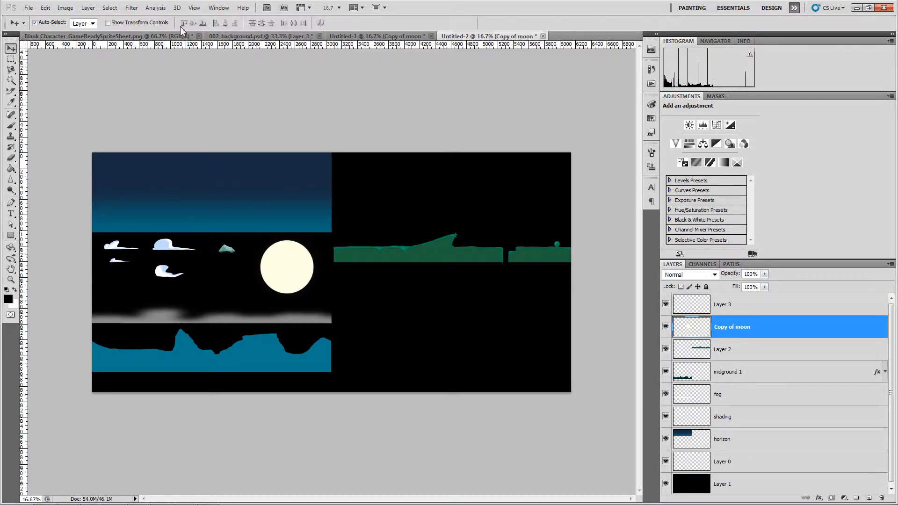
left_click(239, 37)
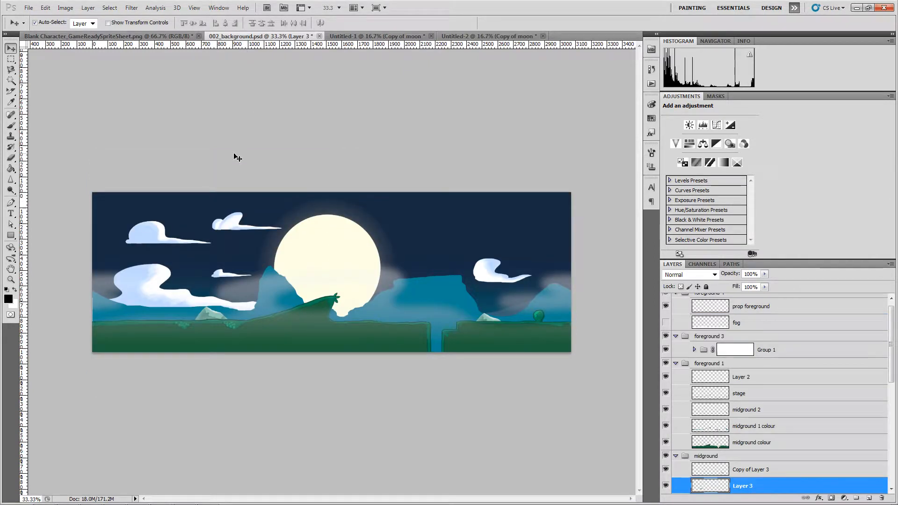
- Hide the fog and its group, then copy the Layer 16 fog strip into Untitled-2
left_click(391, 289)
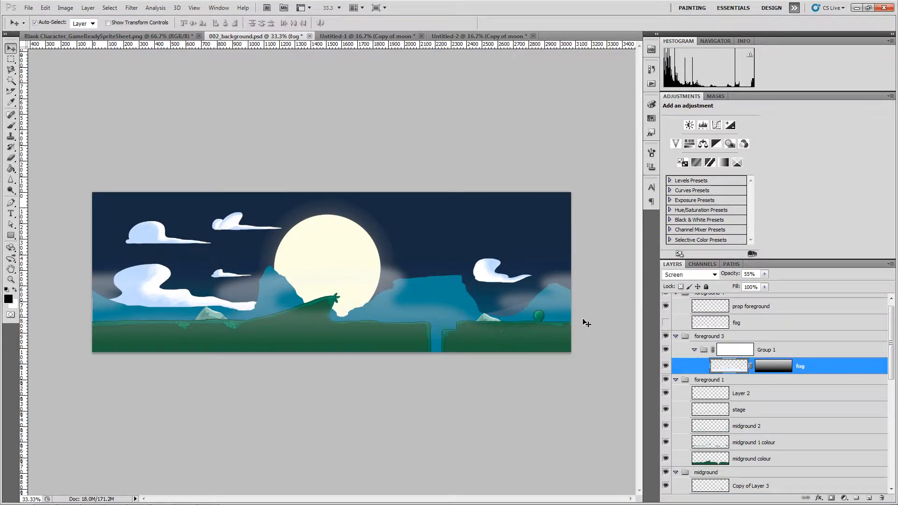
left_click(666, 366)
left_click(666, 349)
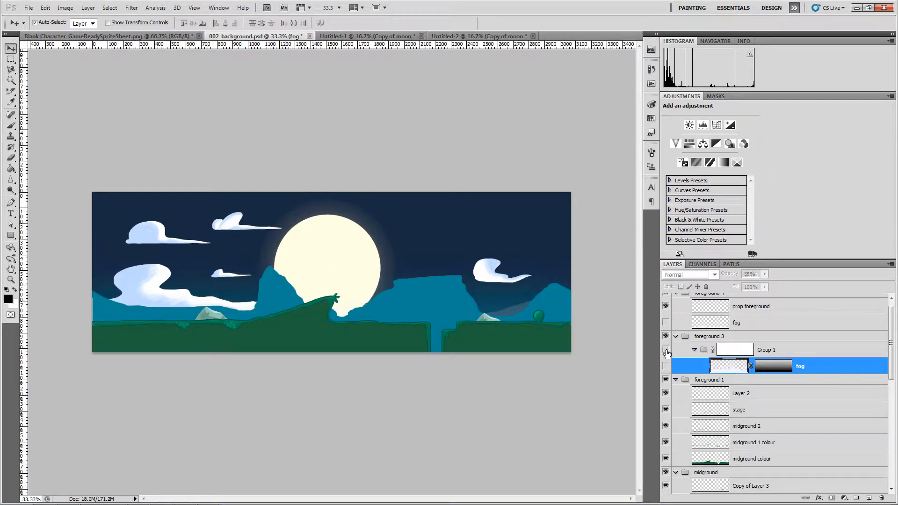
left_click(520, 313)
left_click_drag(489, 117, 473, 316)
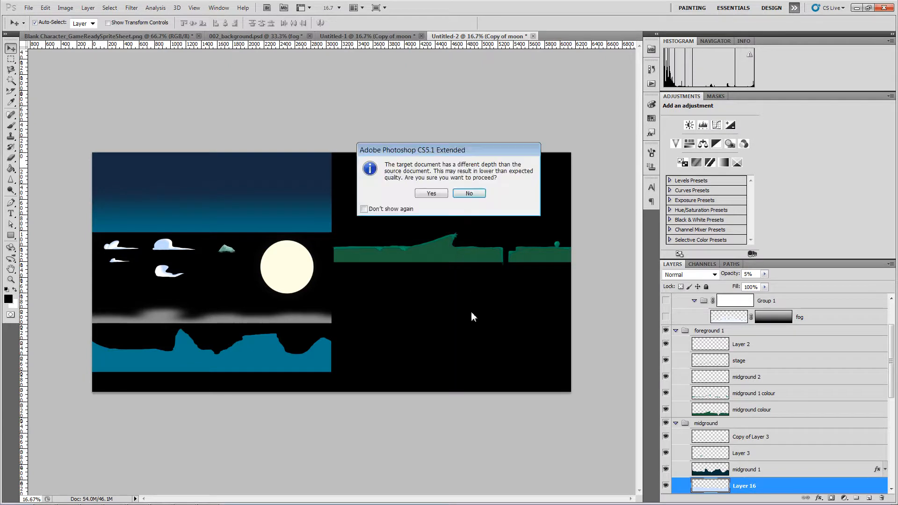
left_click(437, 194)
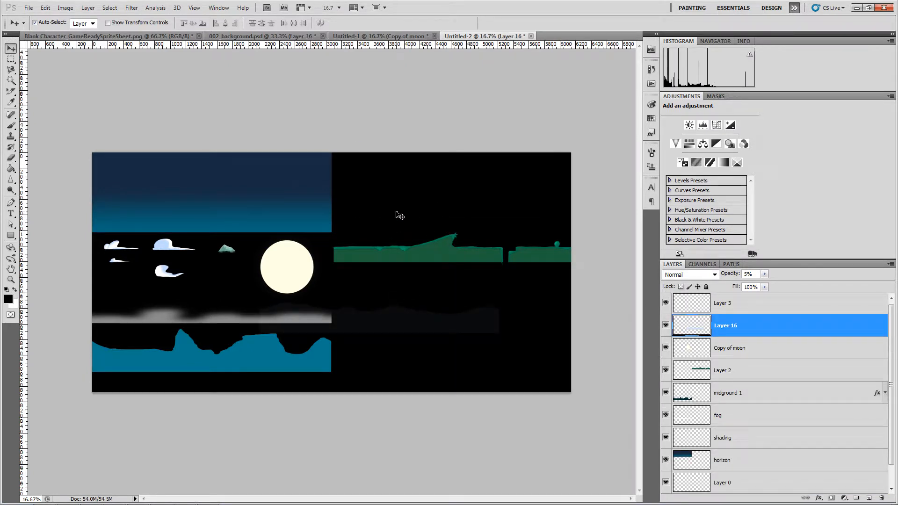
- Make the Layer 16 fog strip fully opaque at 100%
key("ctrl+t")
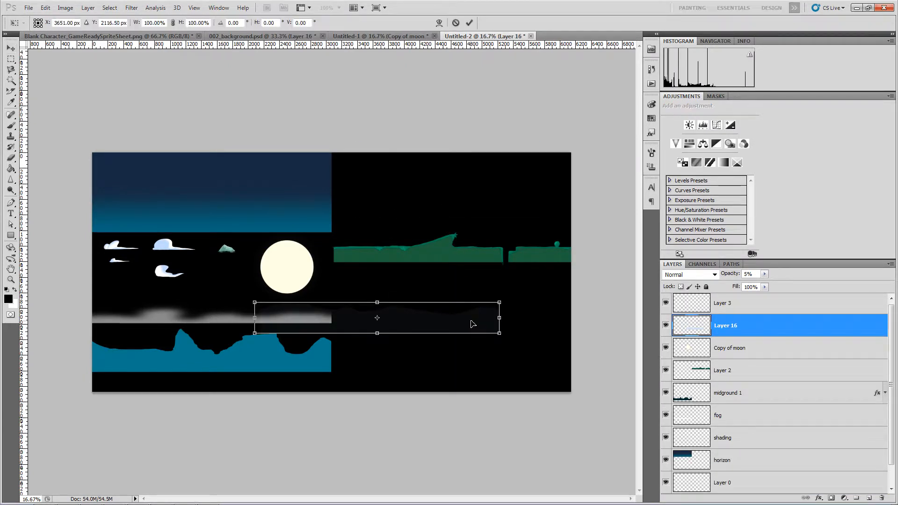
left_click(765, 274)
left_click_drag(766, 285, 815, 285)
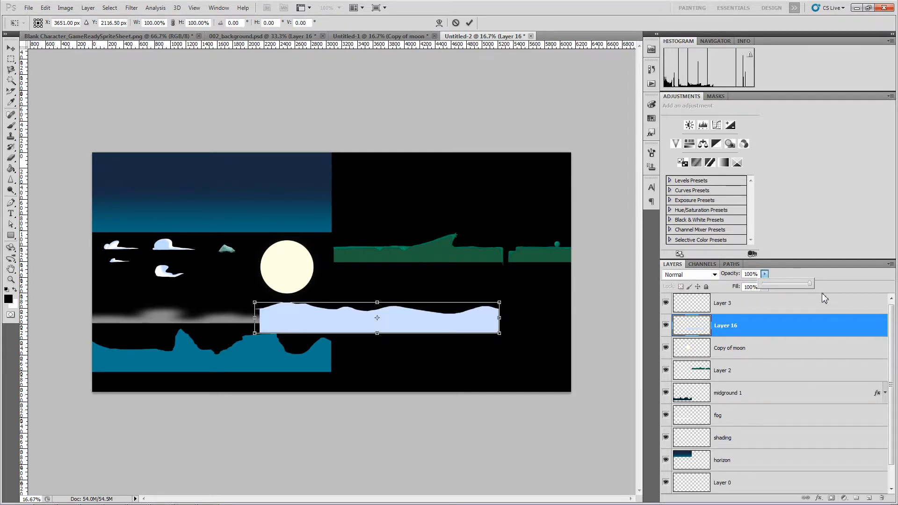
left_click(445, 323)
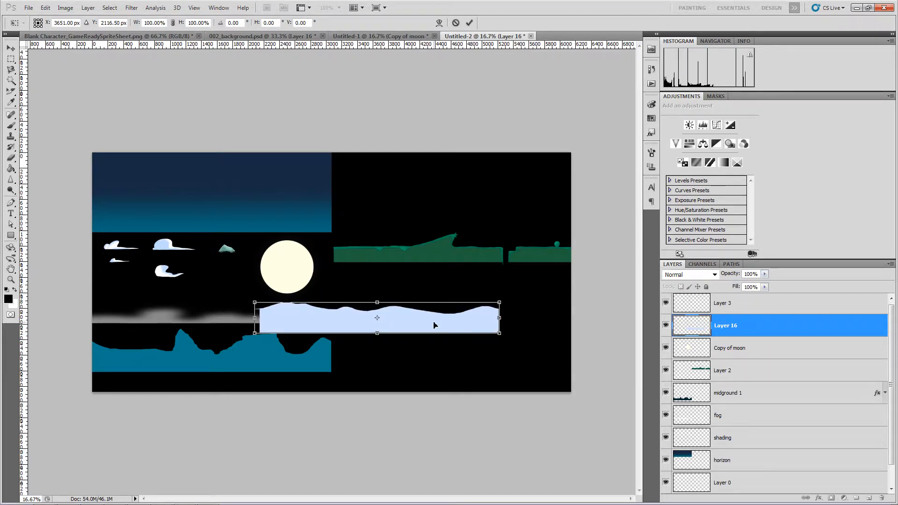
left_click(469, 22)
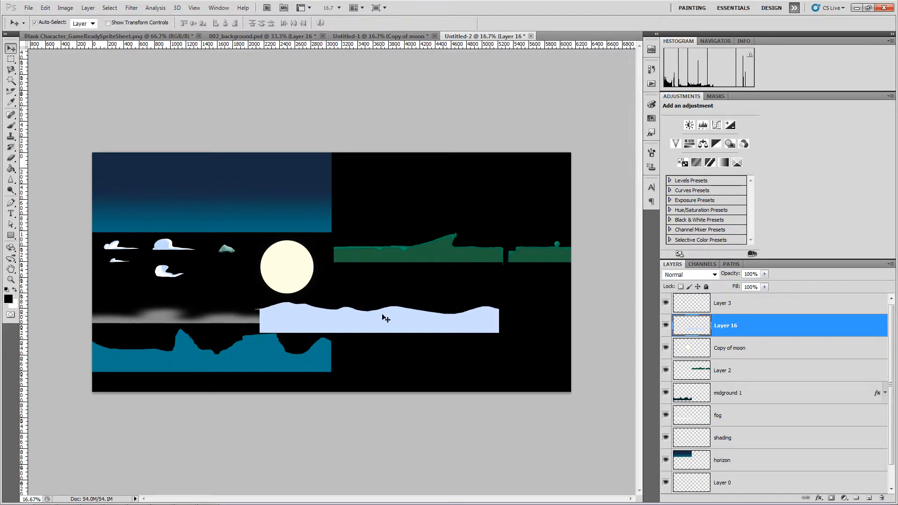
- Move the fog strip to the right edge, nudge it up, and add a vertical guide at the centre seam
left_click_drag(383, 315, 458, 315)
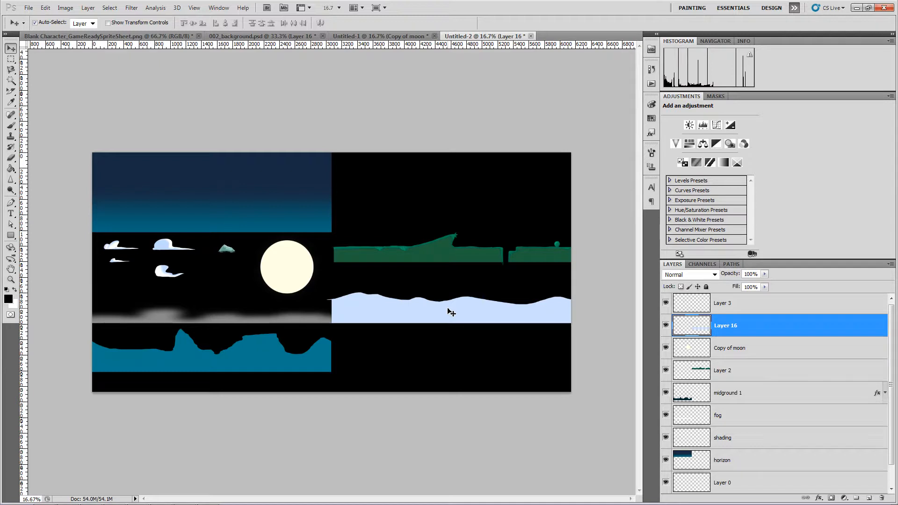
key("shift+Up")
key("shift+Up")
key("shift+Up")
key("shift+Up")
key("shift+Up")
key("shift+Up")
key("shift+Up")
key("shift+Up")
key("shift+Up")
key("shift+Up")
key("shift+Up")
key("shift+Up")
key("shift+Up")
key("shift+Up")
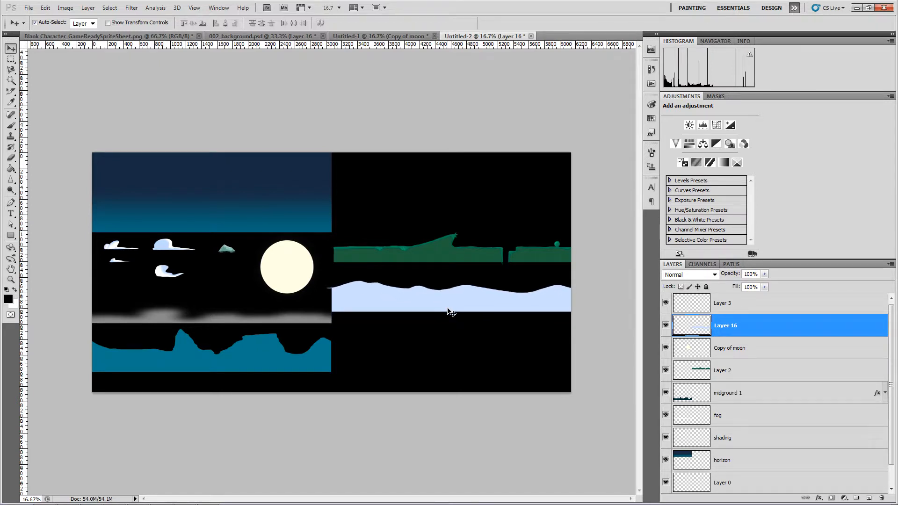
key("shift+Up")
key("shift+Up")
key("shift+Up")
key("shift+Up")
key("shift+Up")
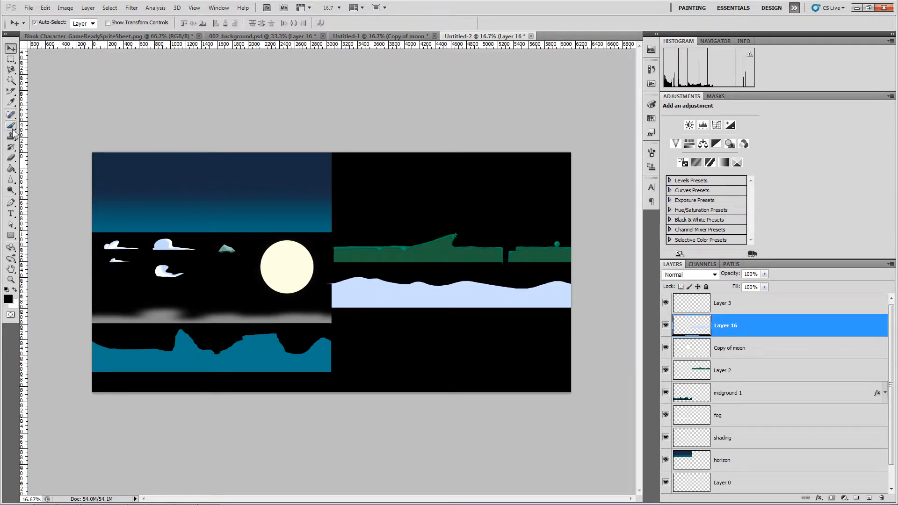
left_click_drag(24, 136, 333, 193)
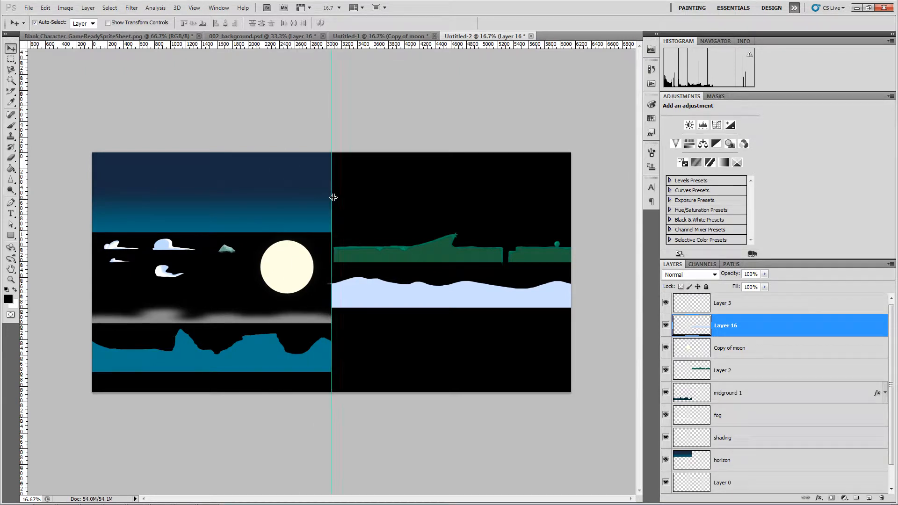
- Delete the stray pale pixels between the moon and the fog
left_click(11, 60)
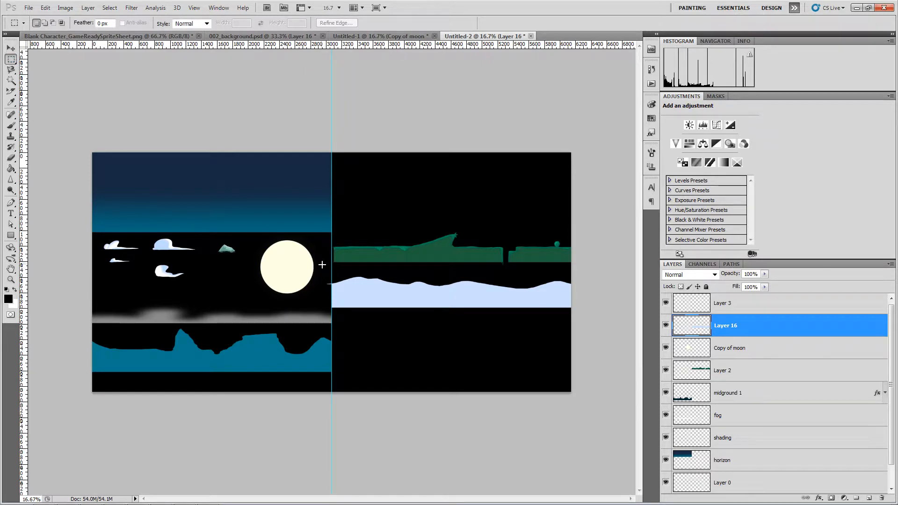
left_click_drag(322, 265, 331, 320)
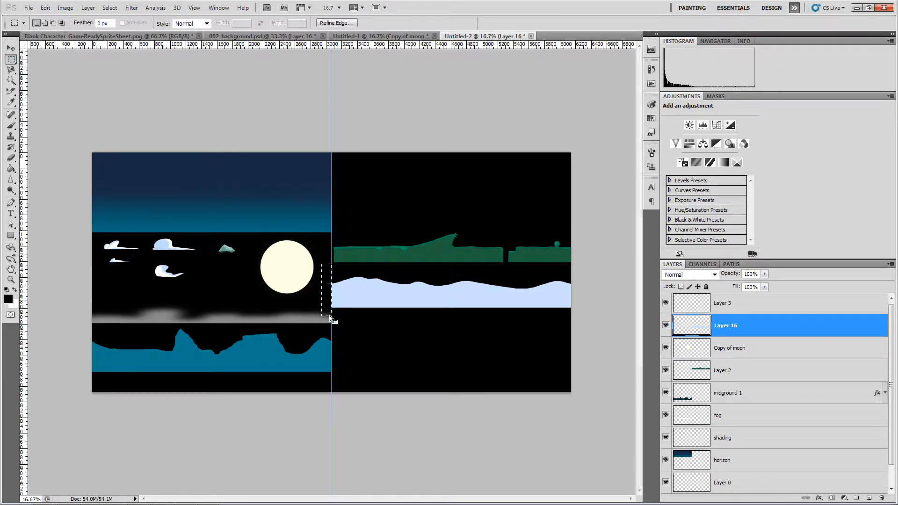
key("Delete")
left_click(373, 323)
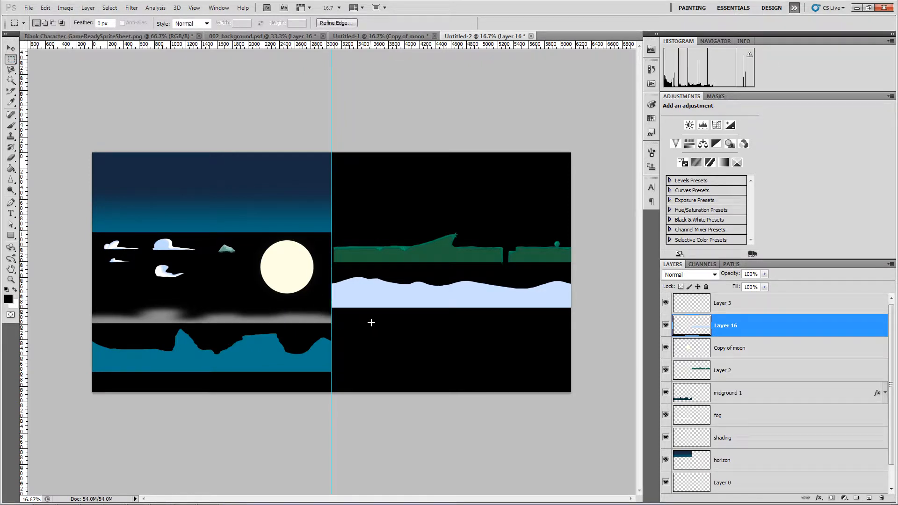
- Nudge the green hills left flush against the guide, then switch to 002_background.psd
key("v")
left_click(356, 257)
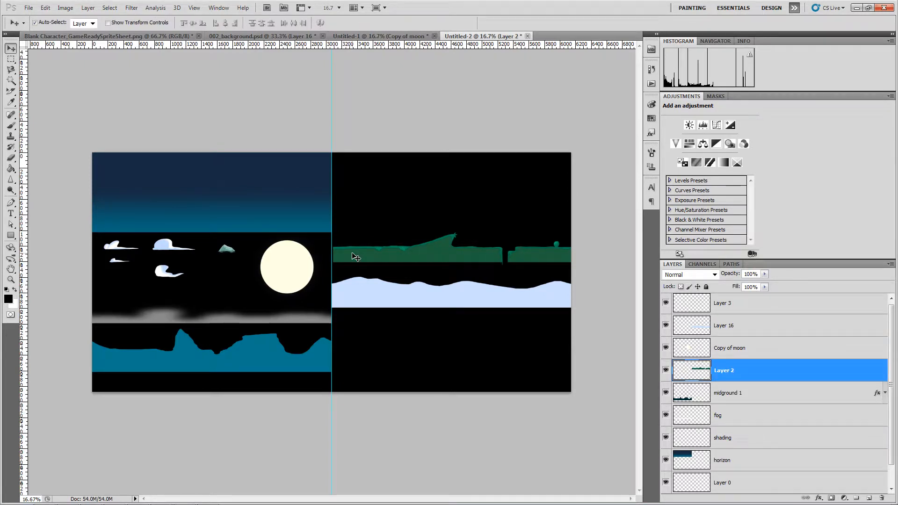
key("shift+Left")
key("shift+Left")
key("shift+Left")
left_click(377, 105)
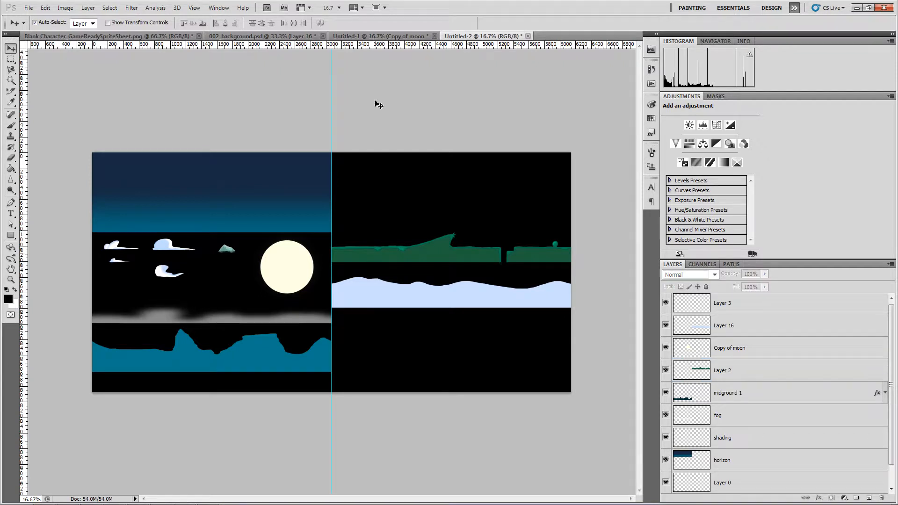
left_click(240, 37)
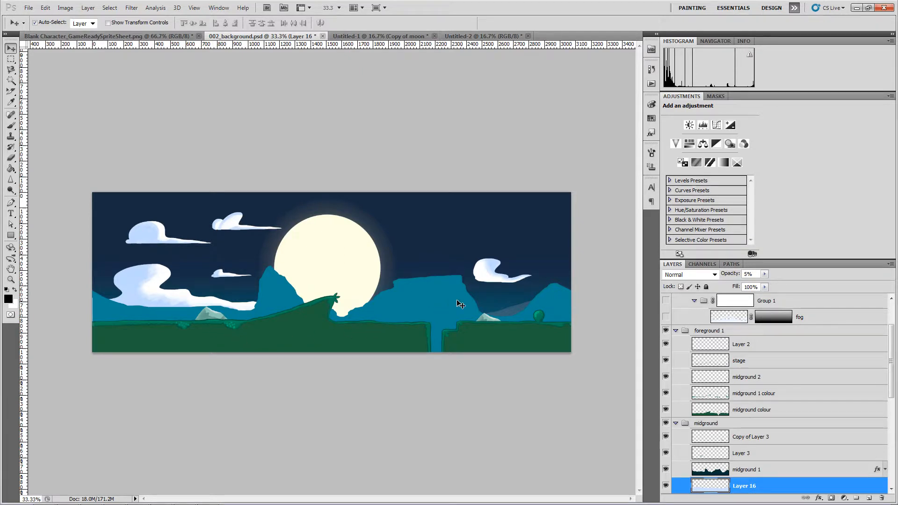
- Collapse the midground, background 1 and background 0 groups in 002_background.psd
left_click(466, 37)
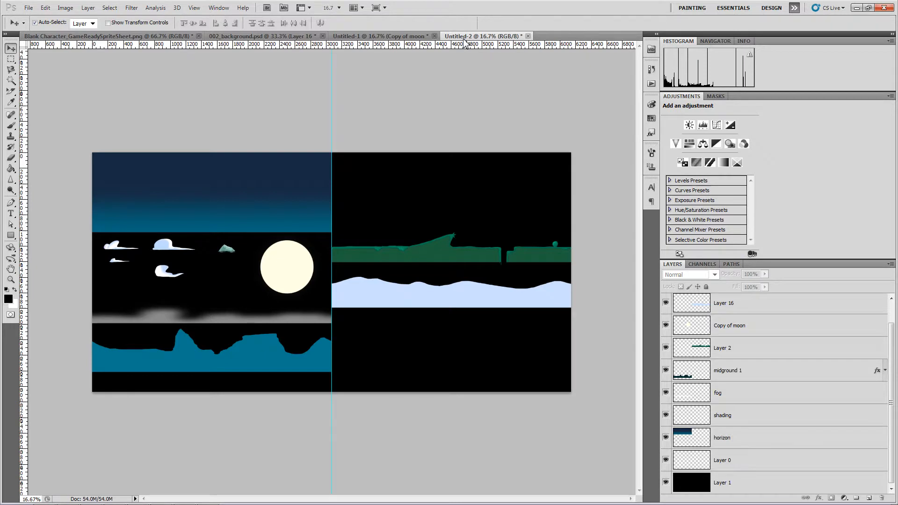
left_click(269, 37)
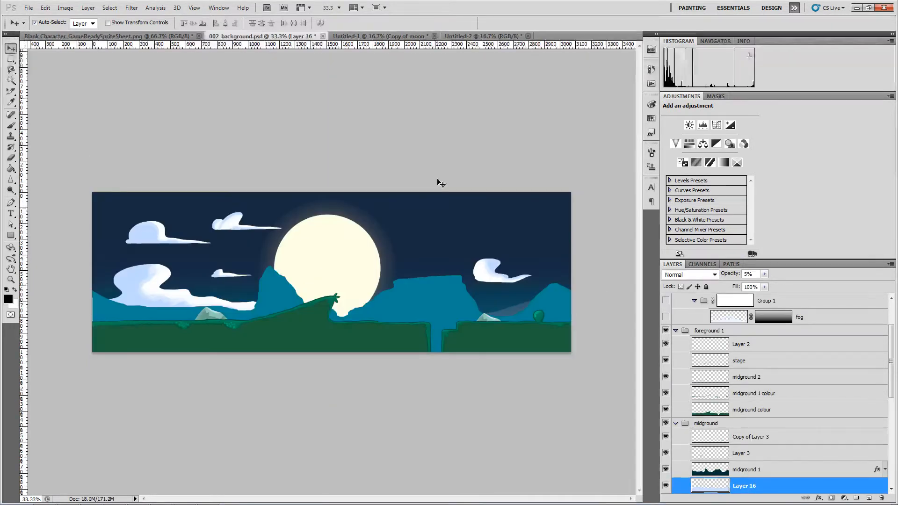
left_click(676, 423)
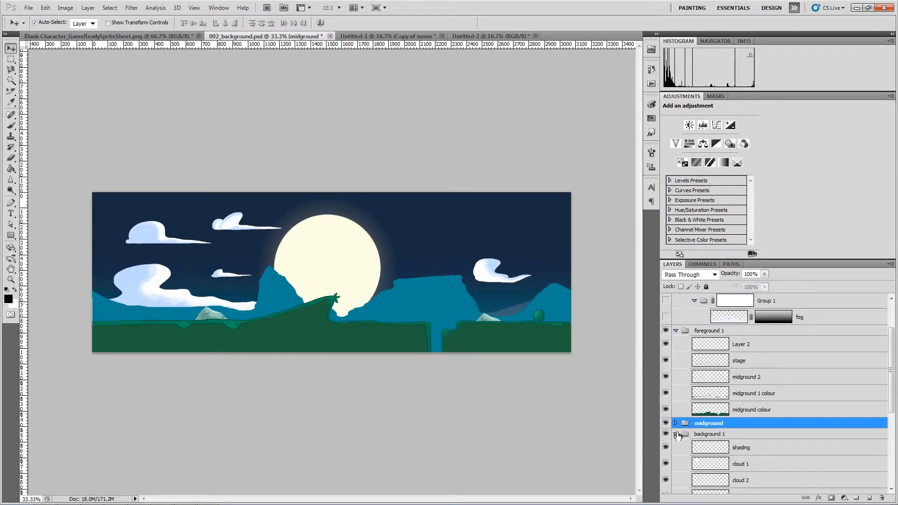
left_click(675, 434)
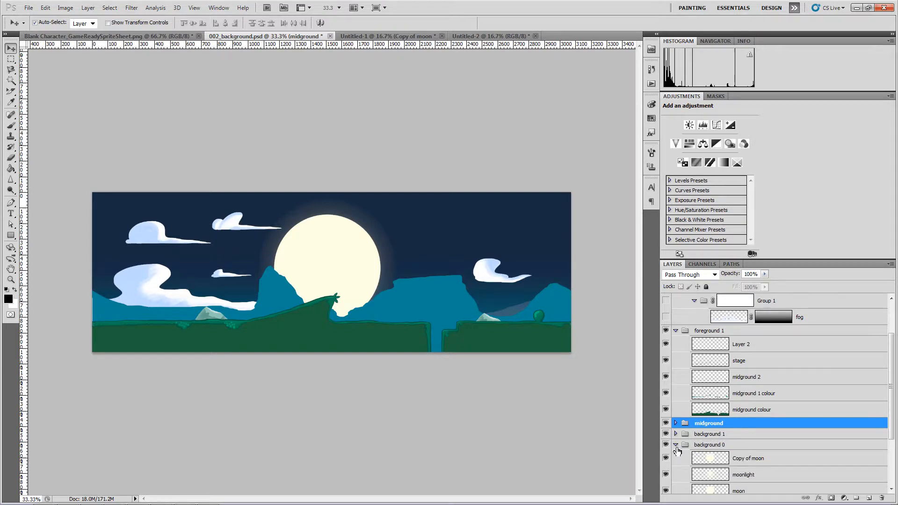
left_click(676, 445)
scroll(677, 402, "up", 2)
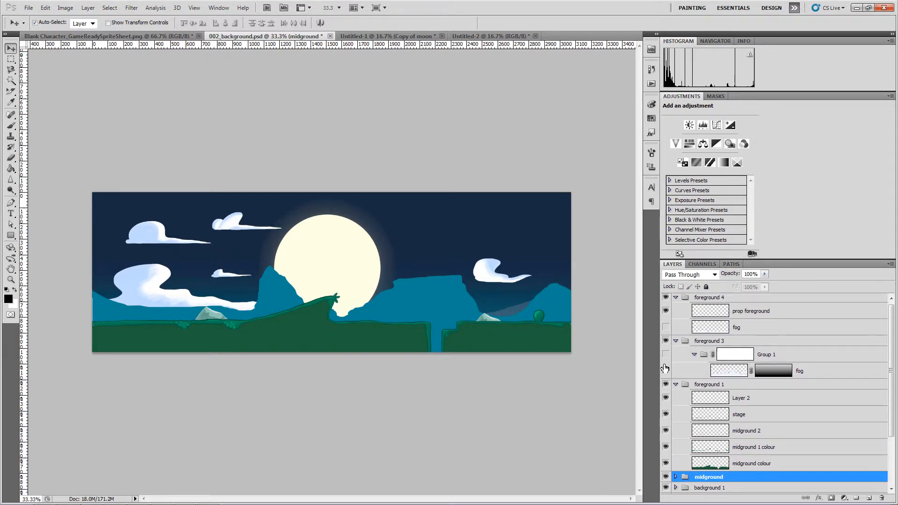
- Show Group 1's fog and copy it into Untitled-2 as the top layer
left_click(666, 356)
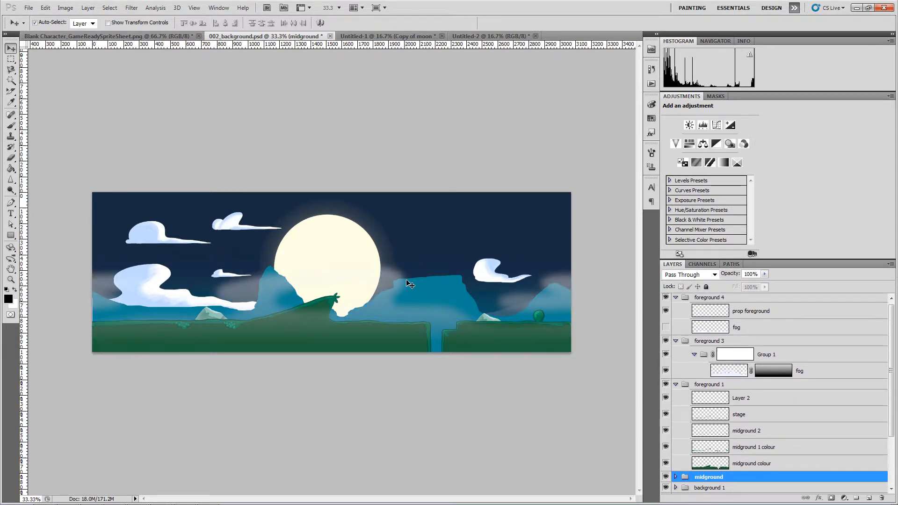
left_click_drag(411, 284, 416, 73)
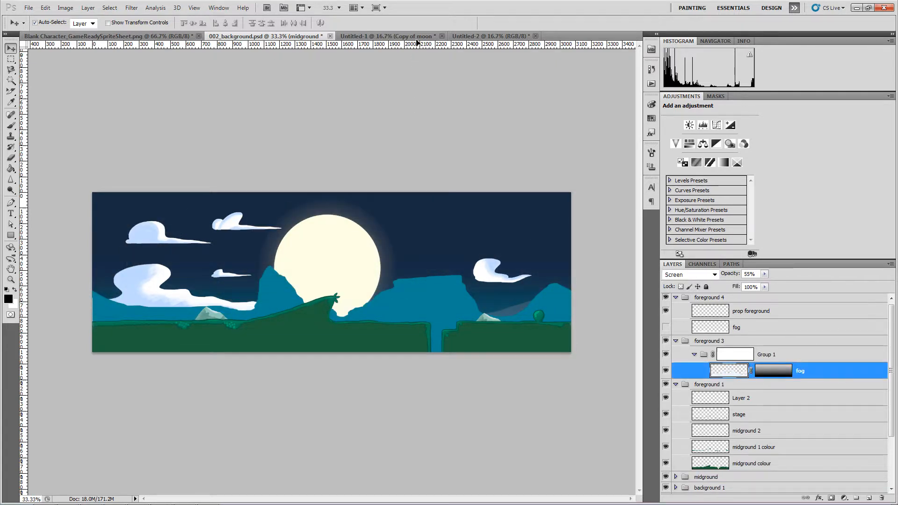
left_click_drag(452, 43, 478, 187)
key("Return")
- Check the sky area beside the guide, then raise the top fog layer's opacity to 100%
left_click(11, 60)
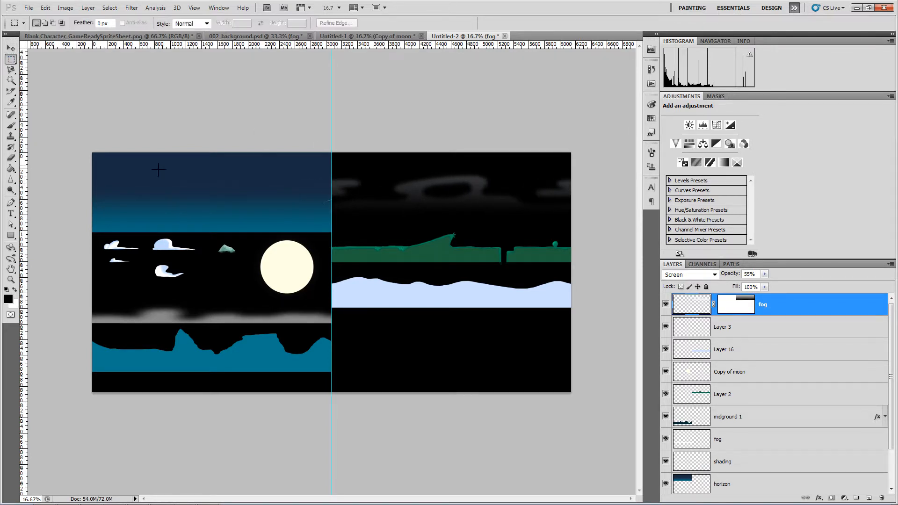
left_click_drag(269, 180, 335, 216)
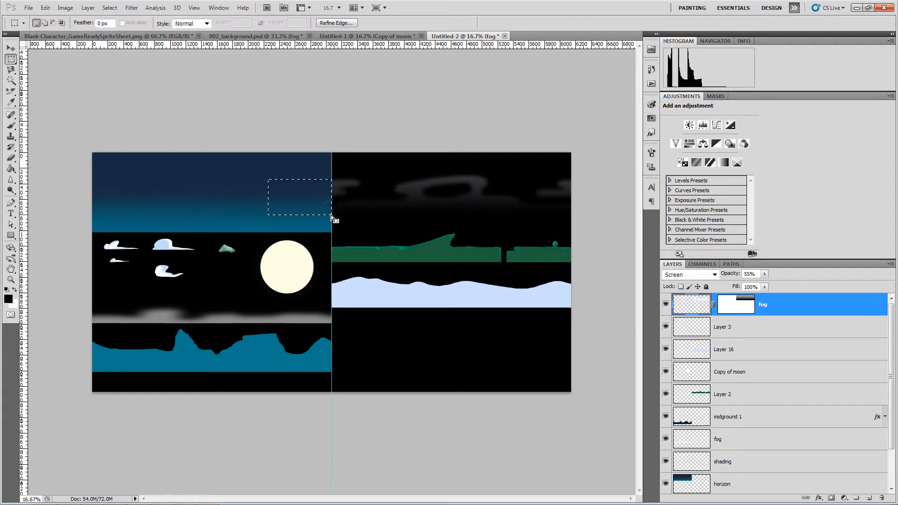
key("ctrl+d")
key("v")
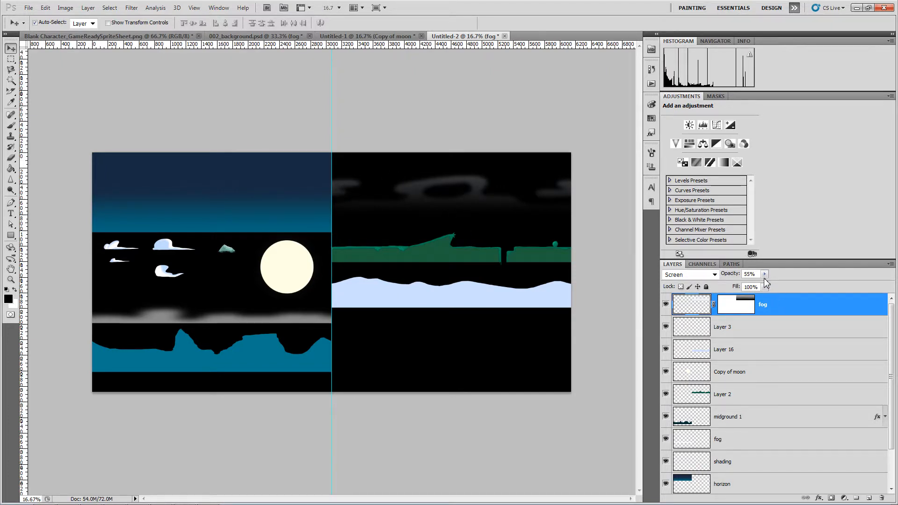
left_click_drag(764, 279, 792, 291)
left_click(566, 130)
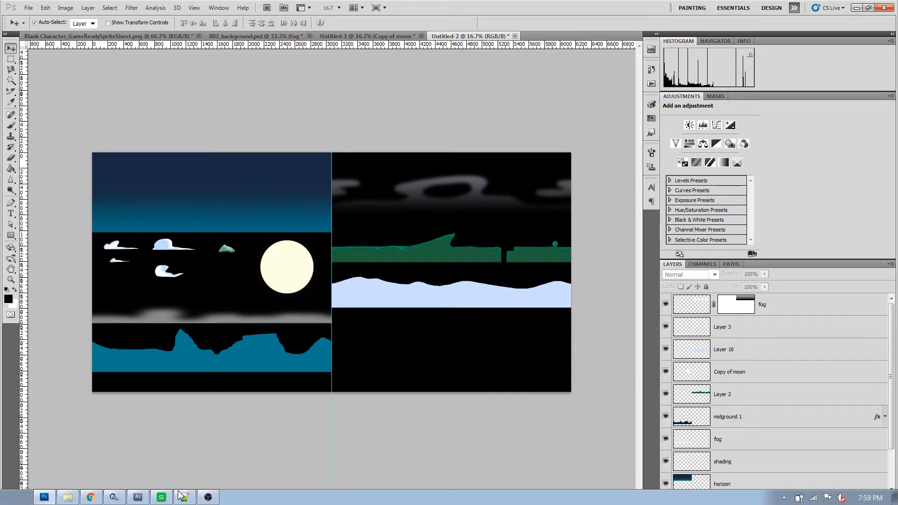
- Launch background.psd in Krita from its recent files in the Start menu
left_click(13, 498)
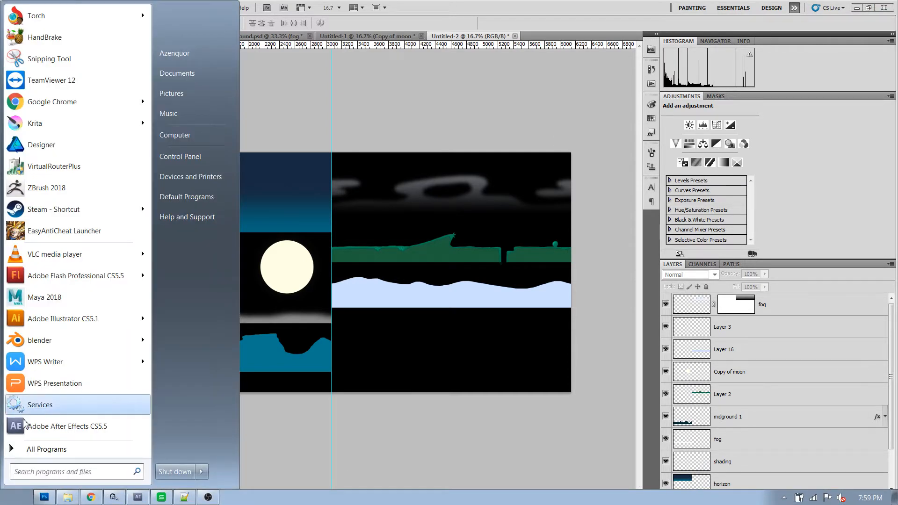
left_click(142, 124)
left_click(194, 26)
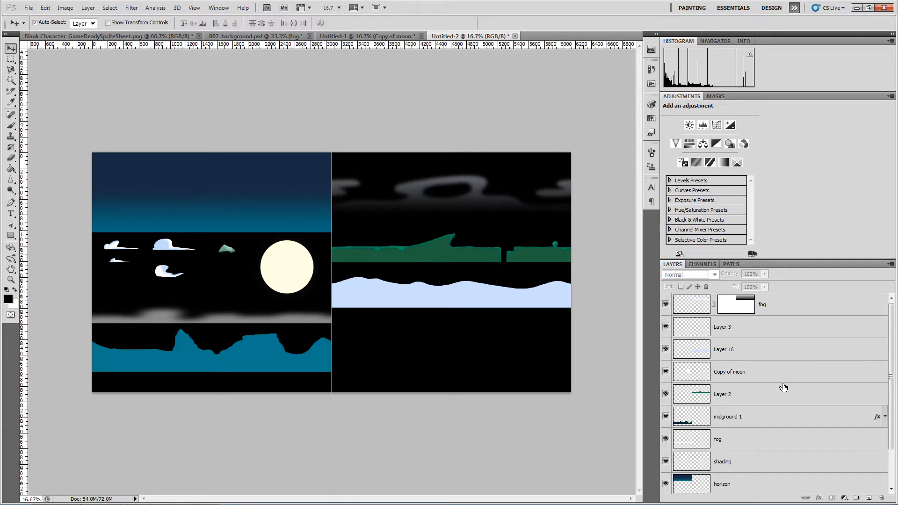
- Hide the black Layer 1 background and choose PNG format in Save As
scroll(786, 407, "down", 2)
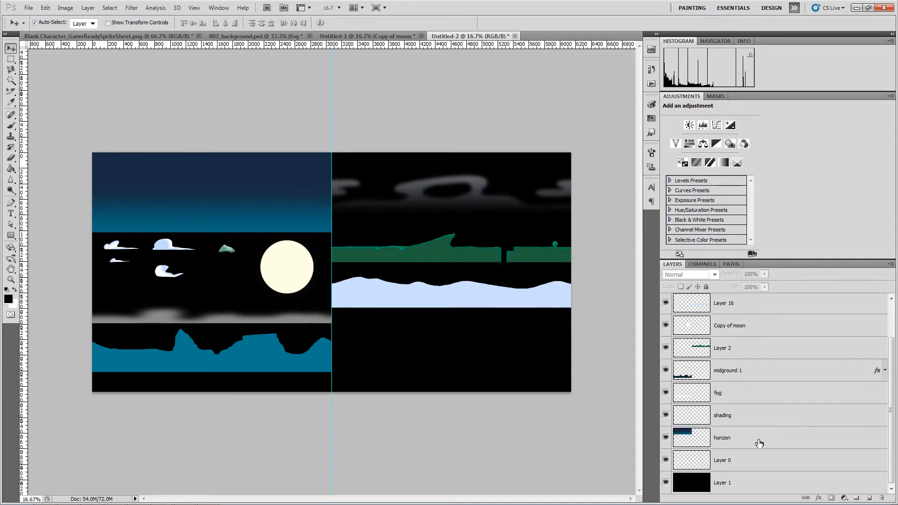
left_click(666, 482)
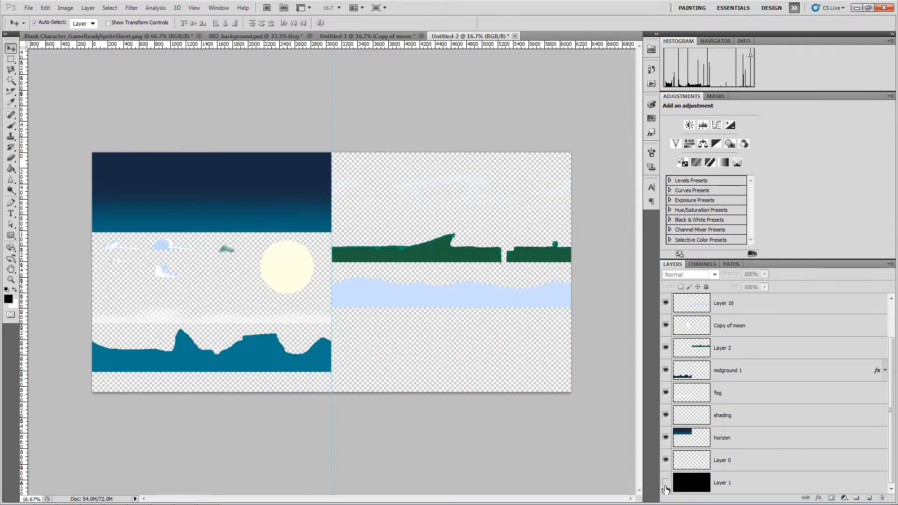
left_click(46, 8)
left_click(29, 7)
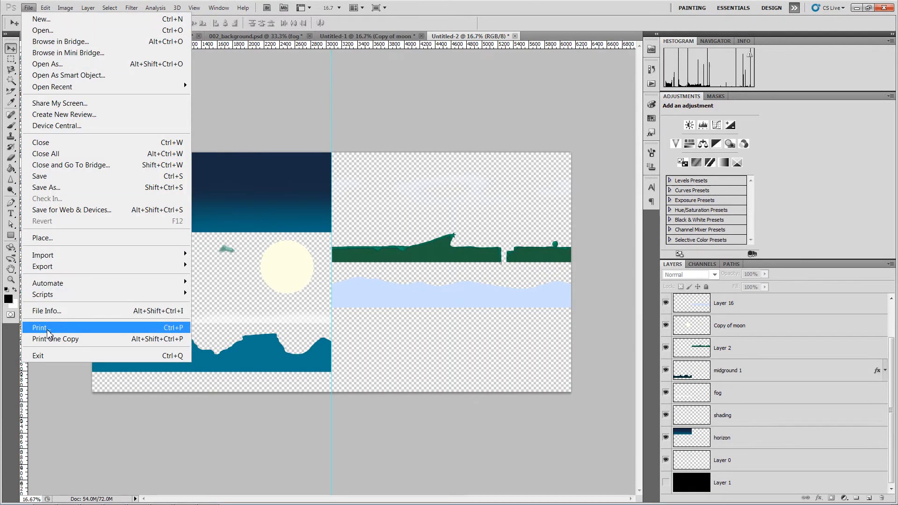
left_click(52, 188)
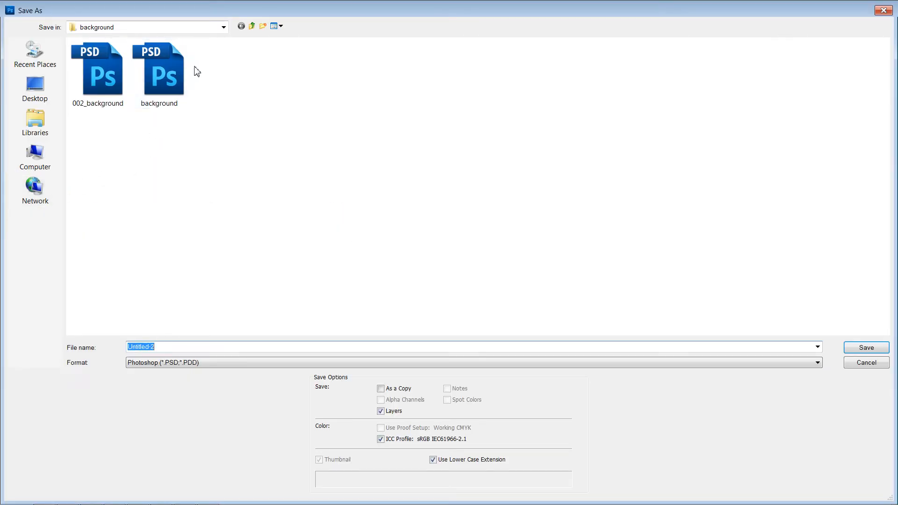
left_click(212, 363)
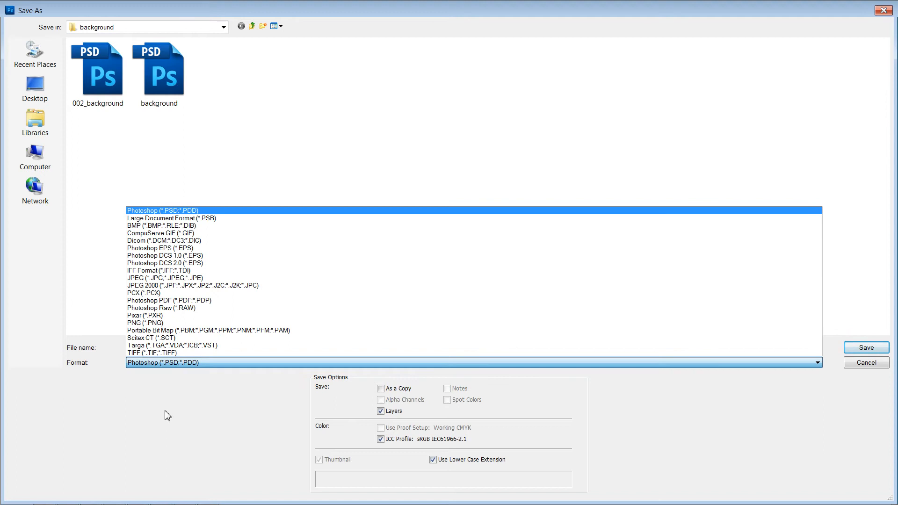
left_click(166, 323)
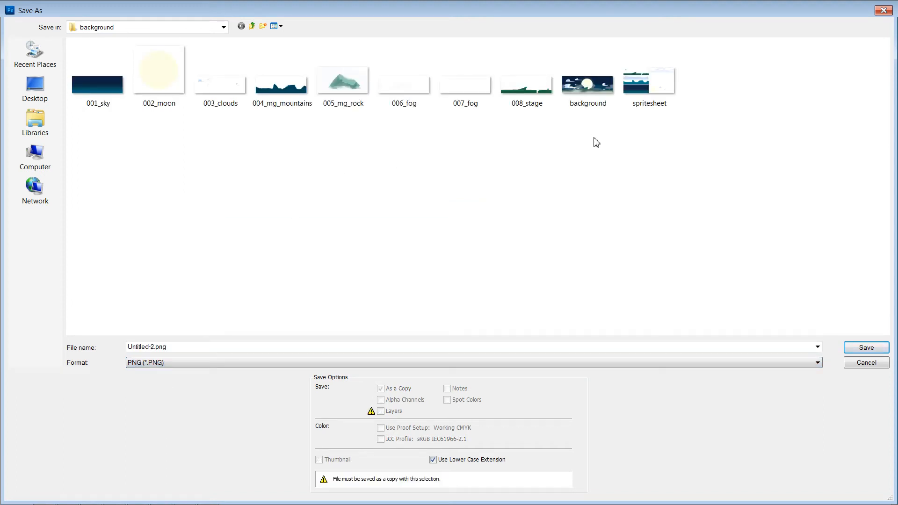
- Save the sheet as 'spritesheet 2' in the background folder, accepting the PNG Options
left_click(652, 100)
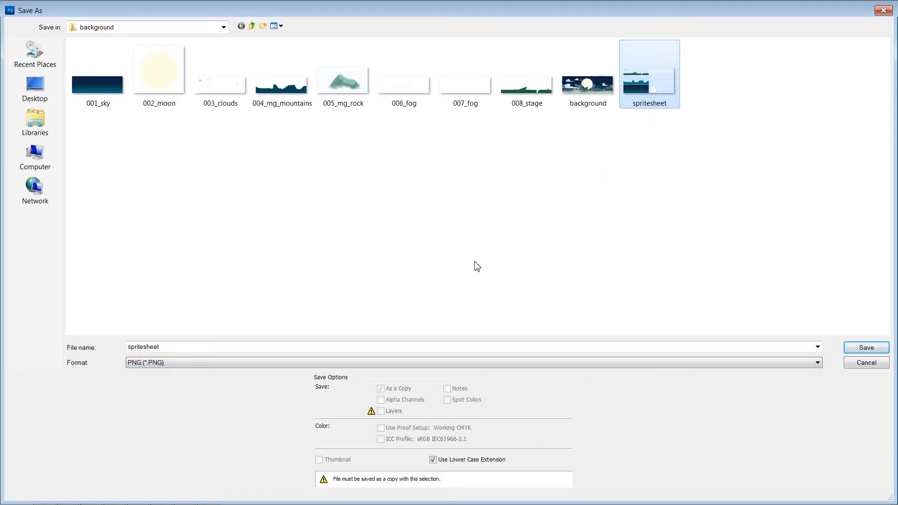
left_click(295, 347)
key("End")
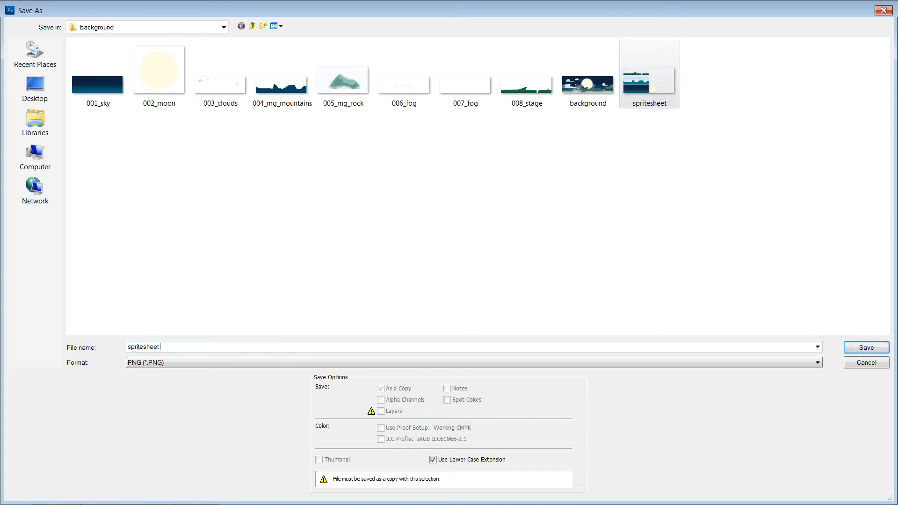
type("2")
key("Return")
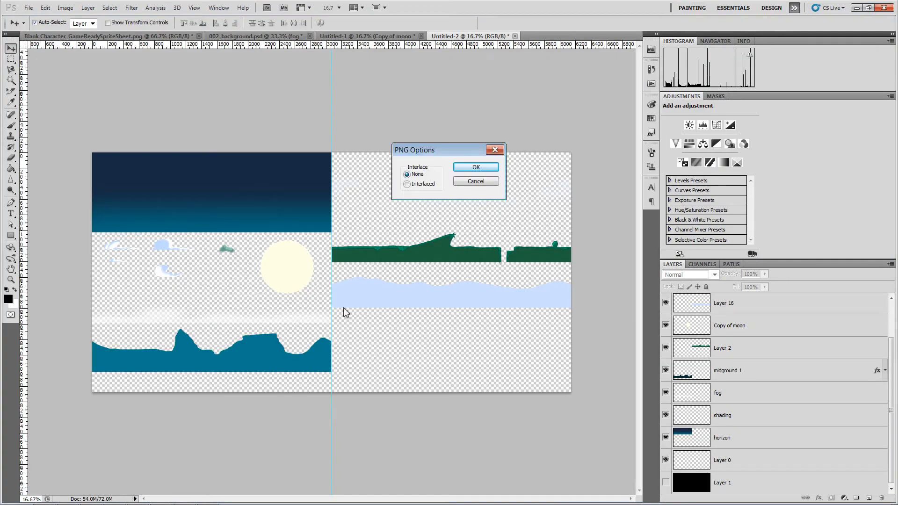
left_click(474, 167)
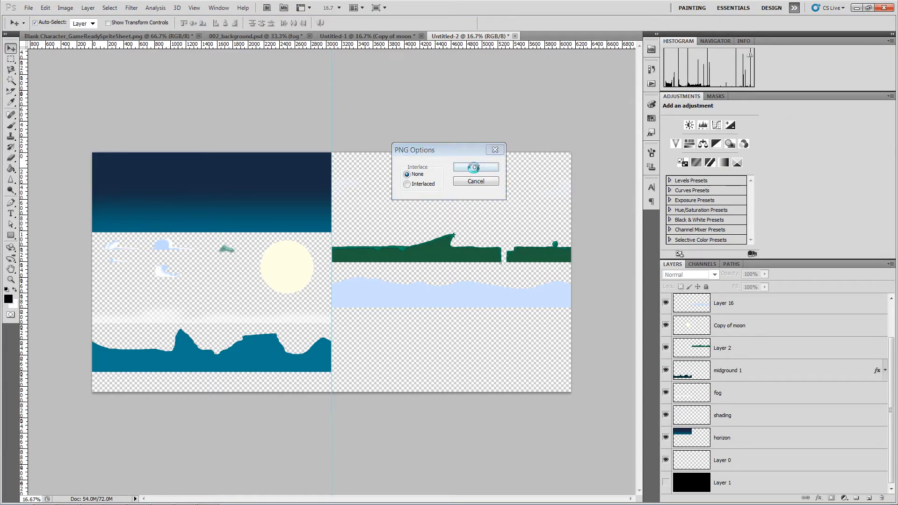